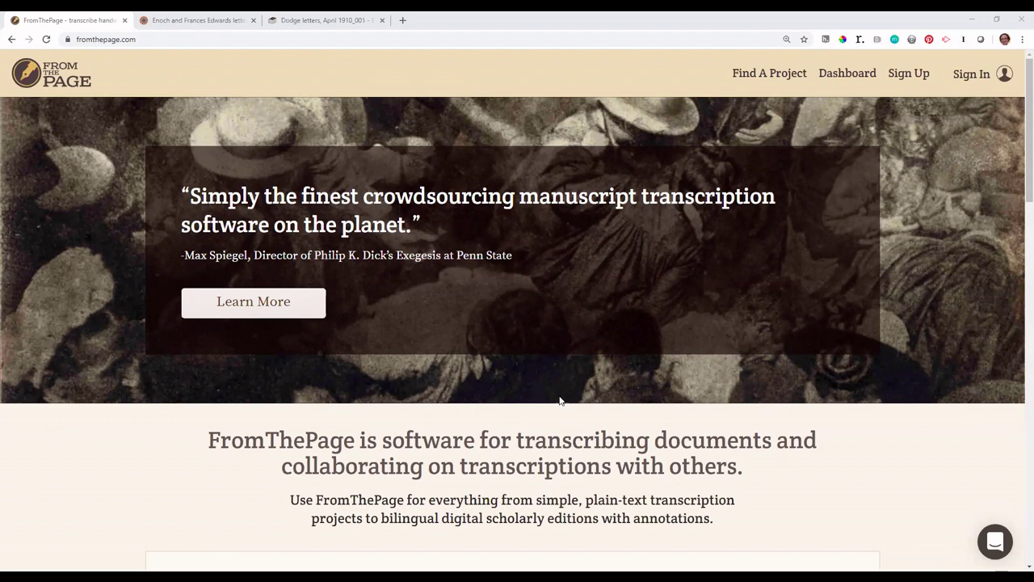
Step: From the features page, start the free trial sign-up under the $80 plan
scroll(422, 426, down, 5)
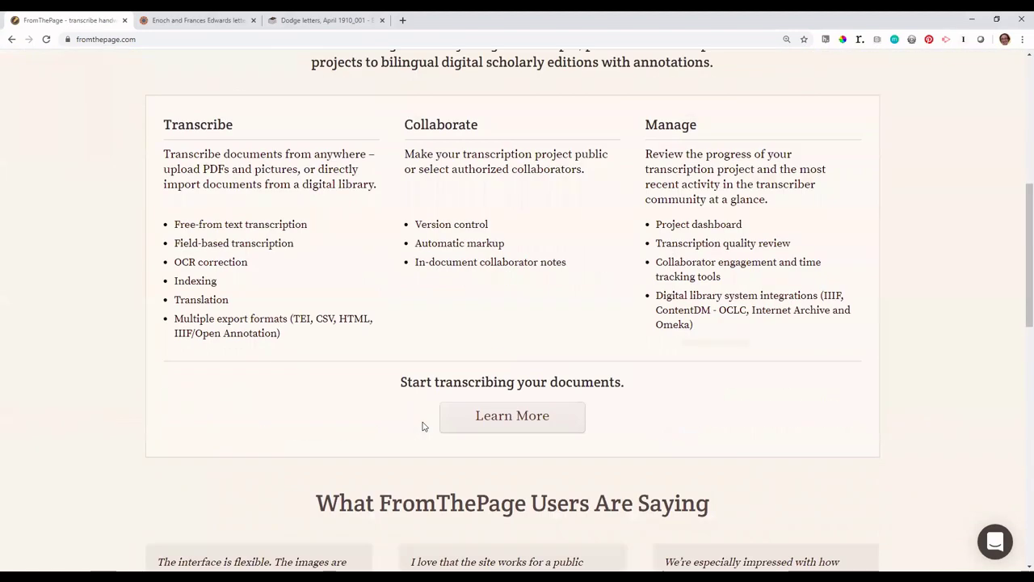
click(476, 418)
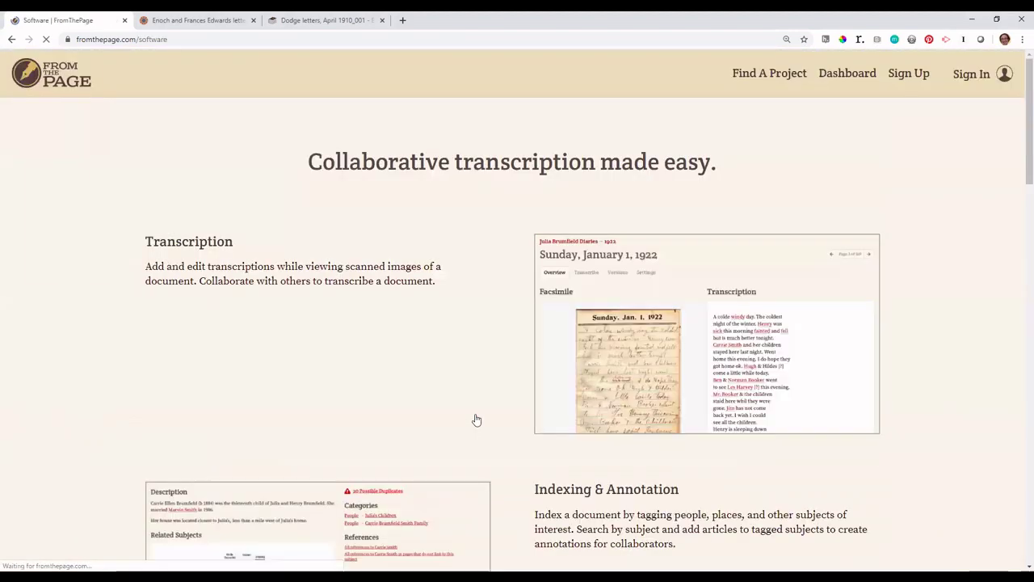
scroll(476, 419, down, 15)
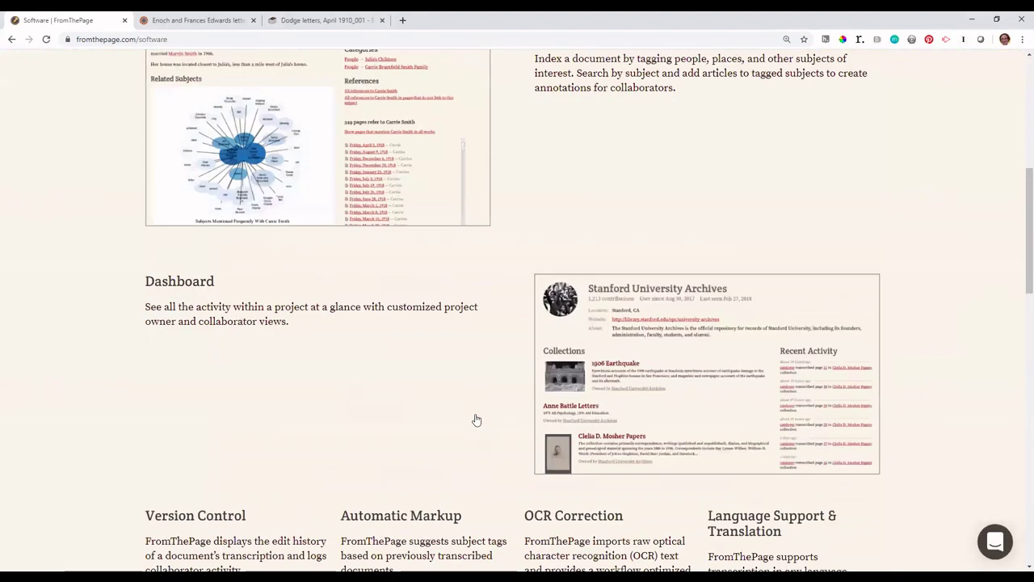
click(264, 288)
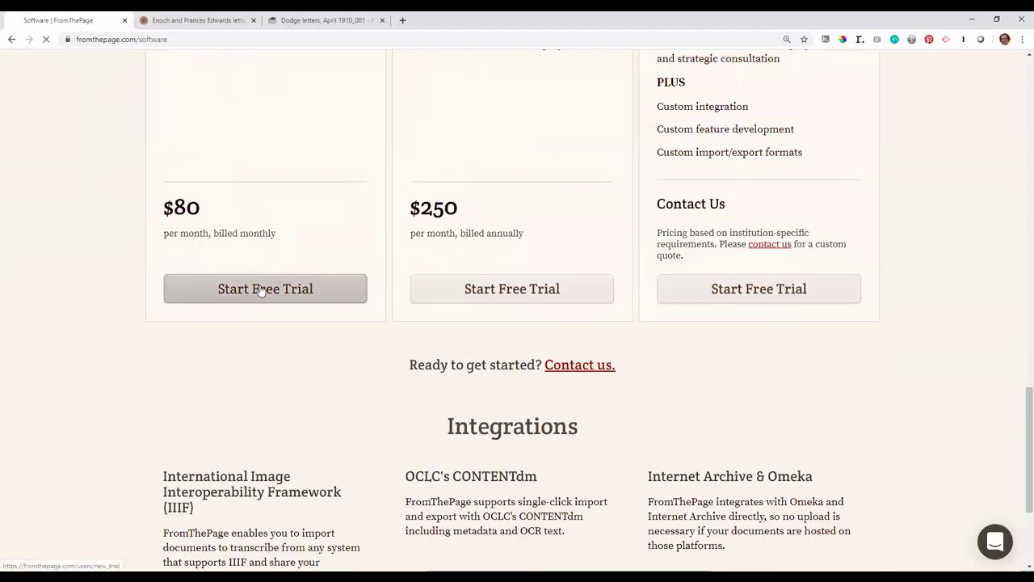
Step: Enter the account login, e-mail address, and the password twice in the sign-up form
click(400, 229)
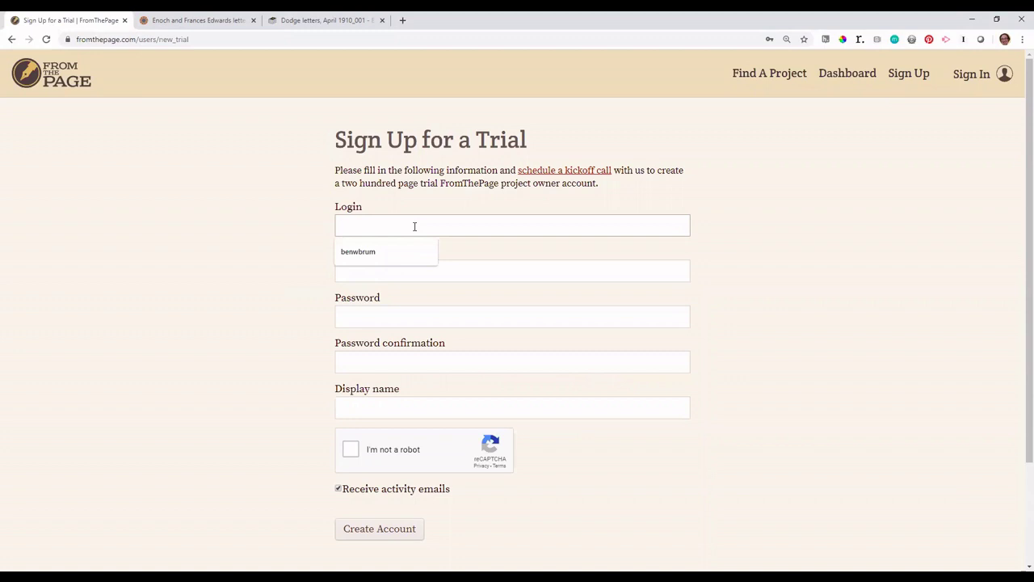
text(demoarchive)
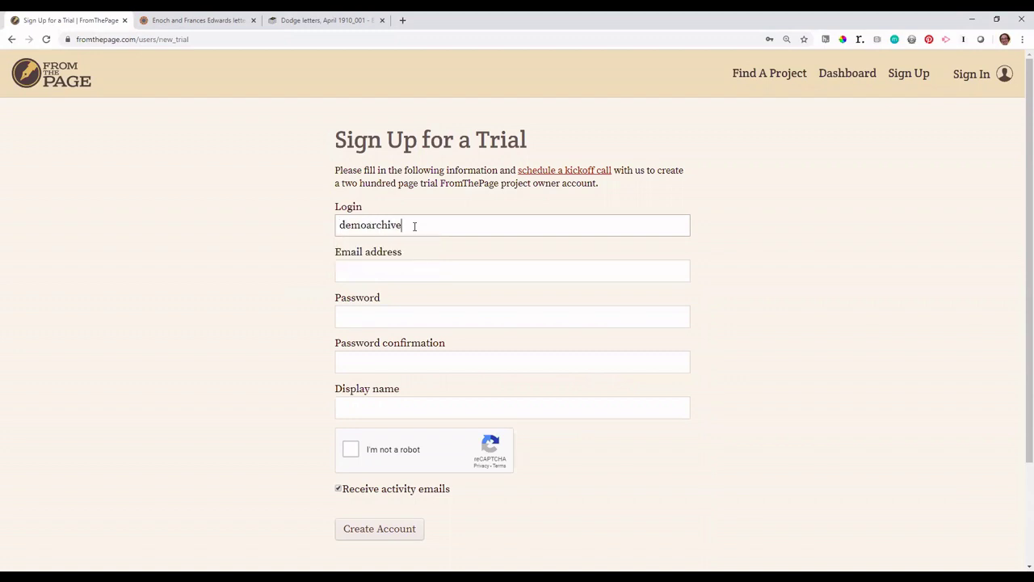
key(Tab)
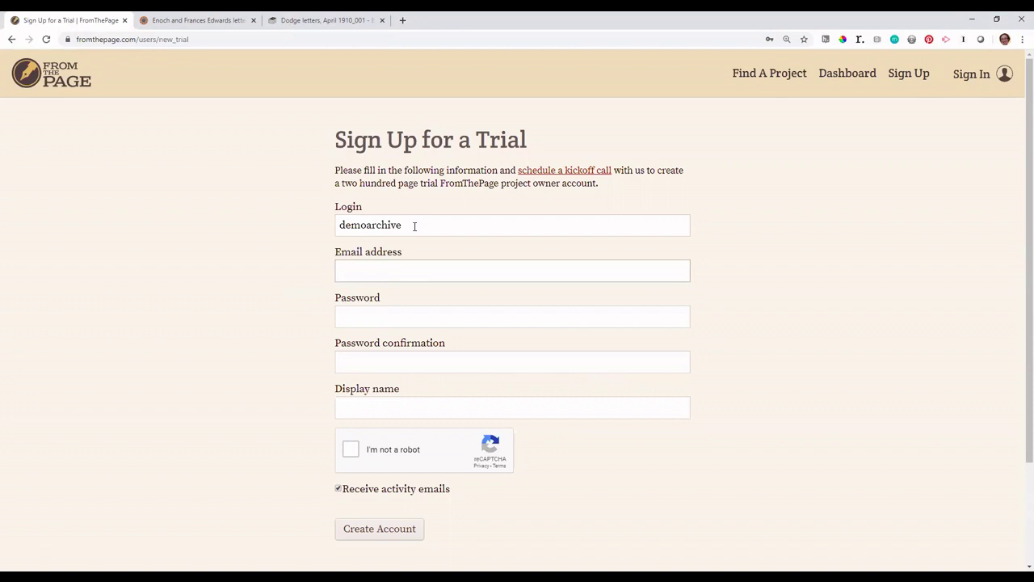
text(demoarchives@example.com)
key(Tab)
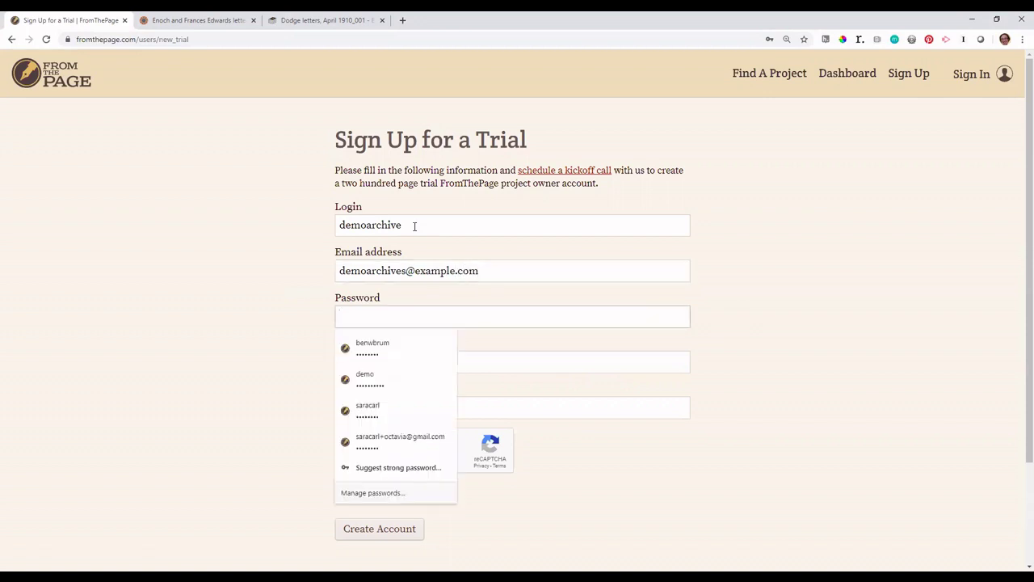
text(demoarchives)
key(Tab)
text(demoarchives)
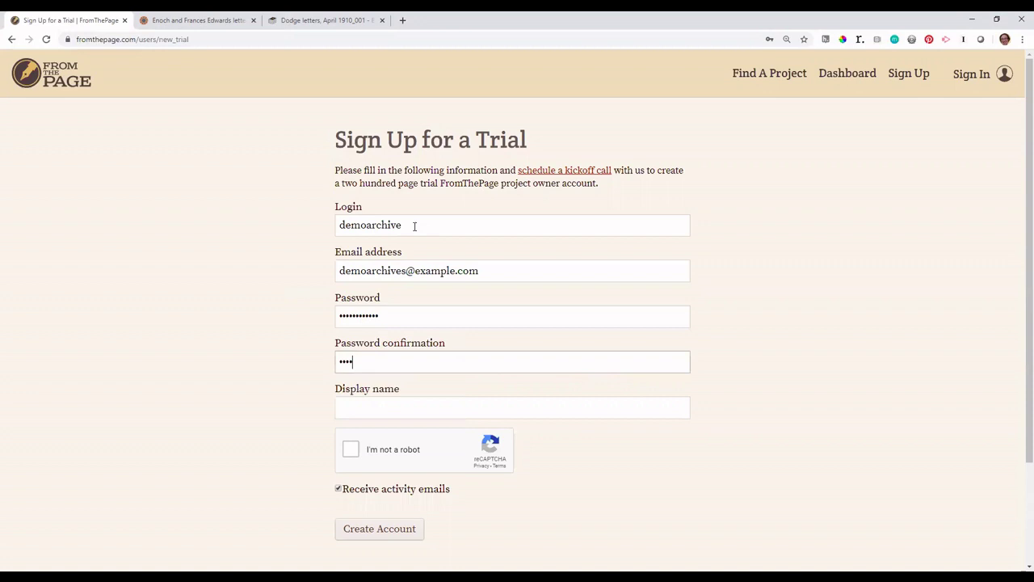
Step: Set display name 'Demo University Archives and Special Collections', pass the robot check, and decline activity e-mails
key(Tab)
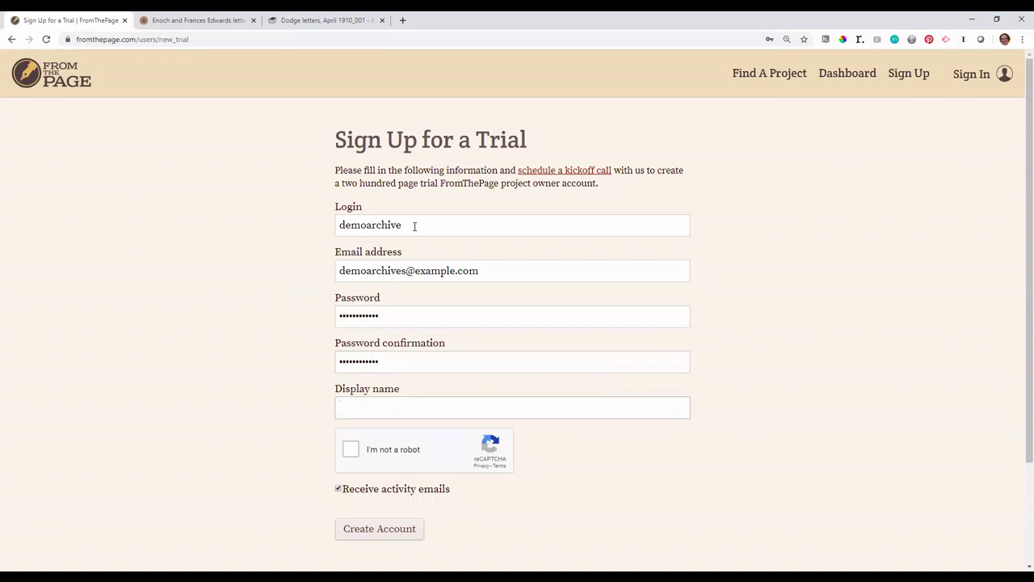
text(Demo University Archives and)
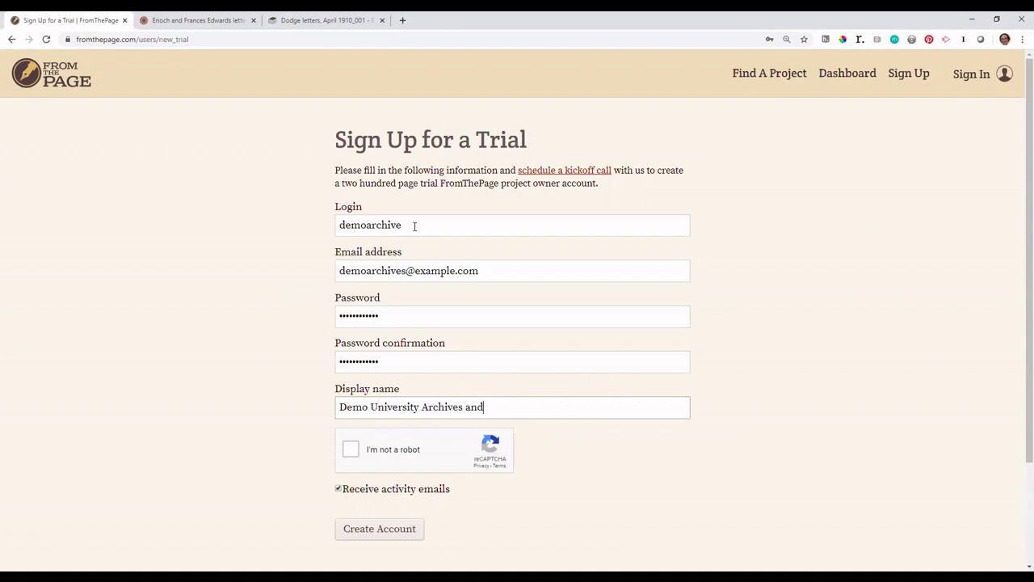
text( Special Collections)
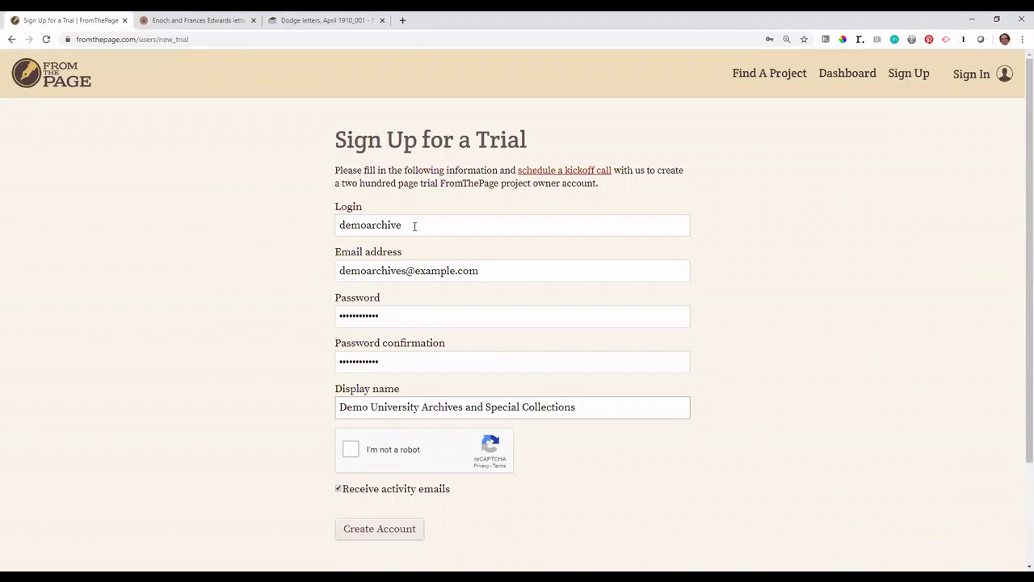
click(352, 448)
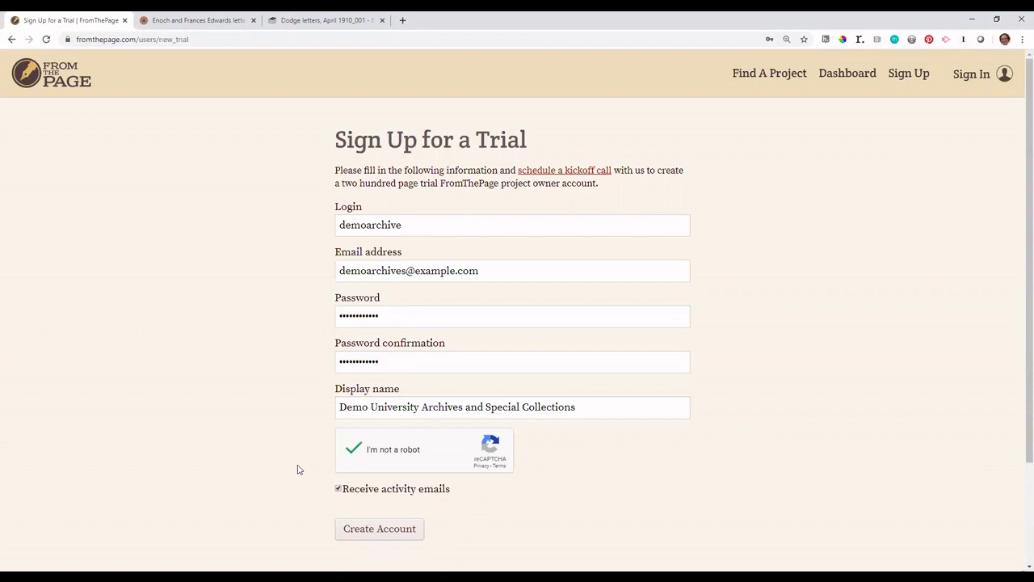
click(338, 490)
Step: Create the trial account, dismiss the save-password prompt, and bring up the PDF or ZIP upload form
click(361, 529)
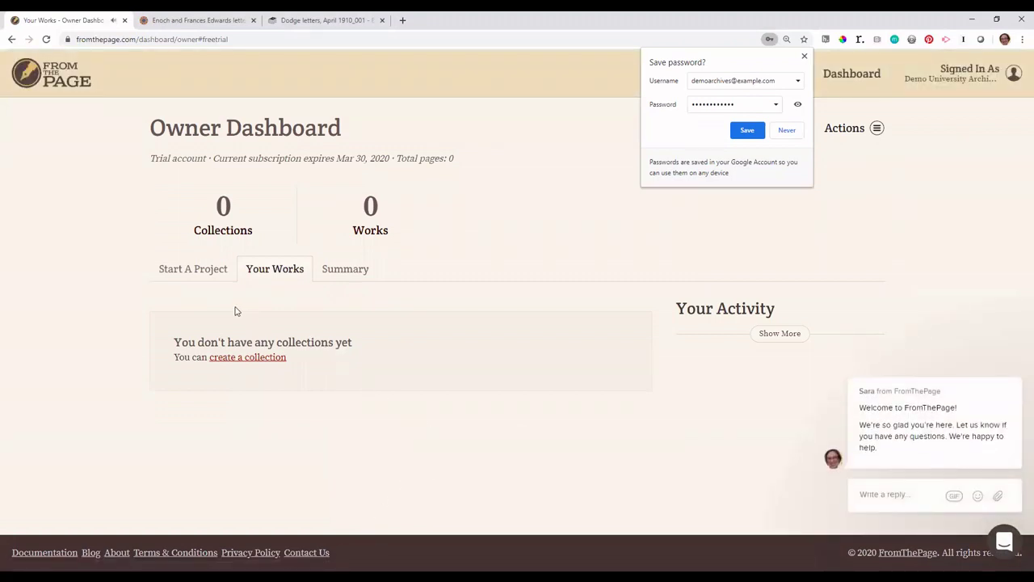
click(192, 270)
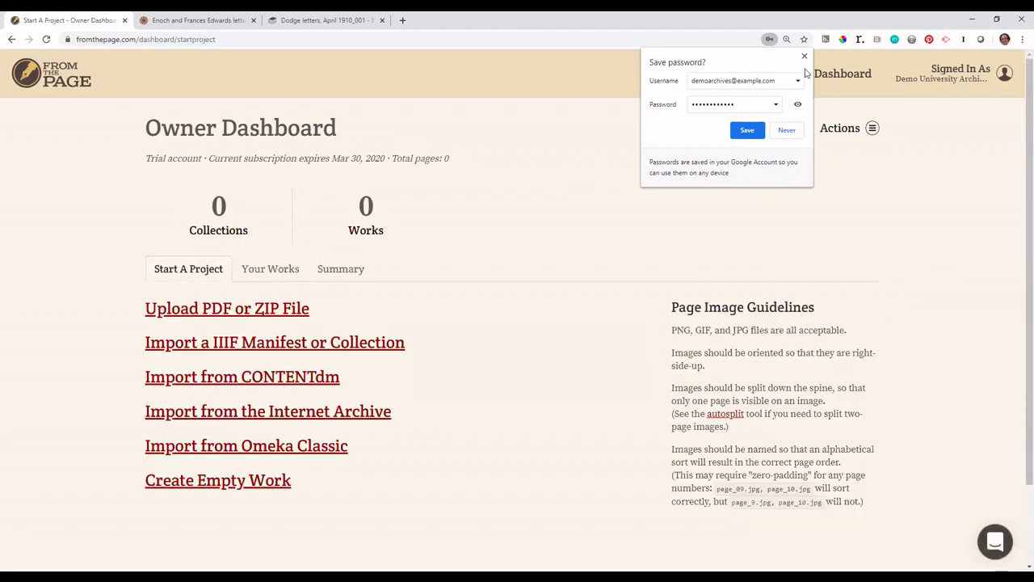
click(804, 58)
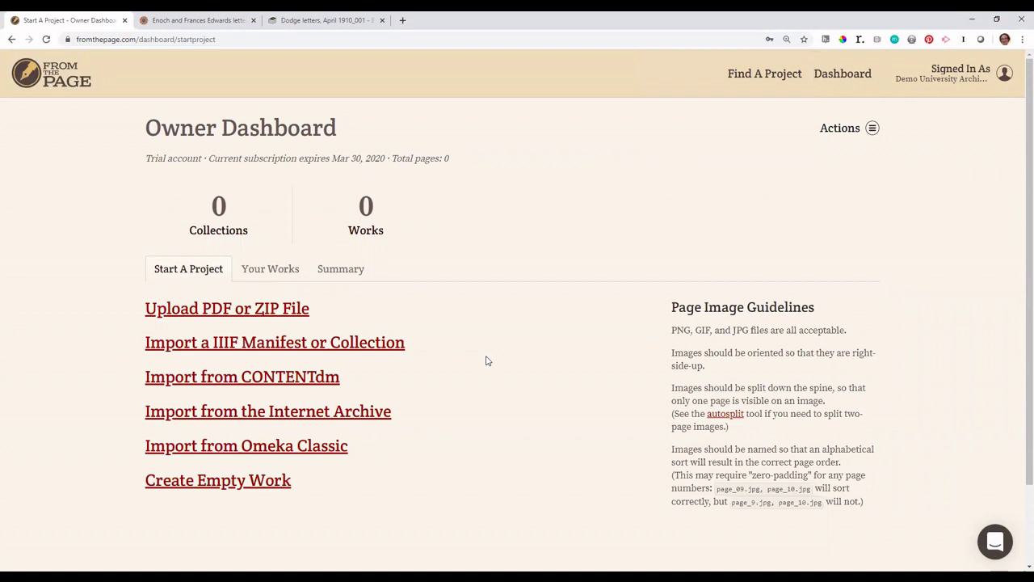
click(272, 311)
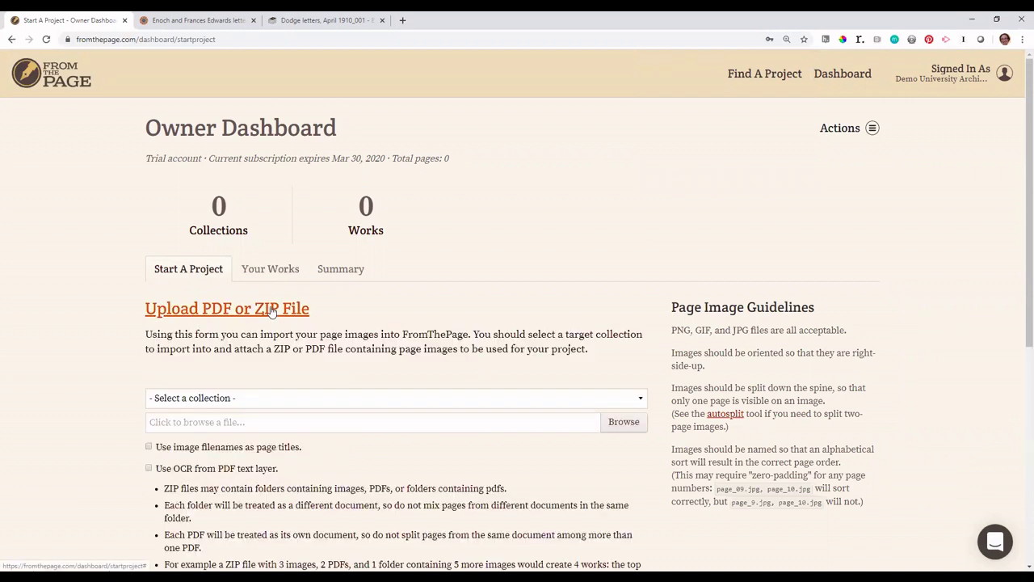
Step: Add a new collection titled 'Getting Started Demo' with description 'Demo Project'
click(316, 404)
click(306, 427)
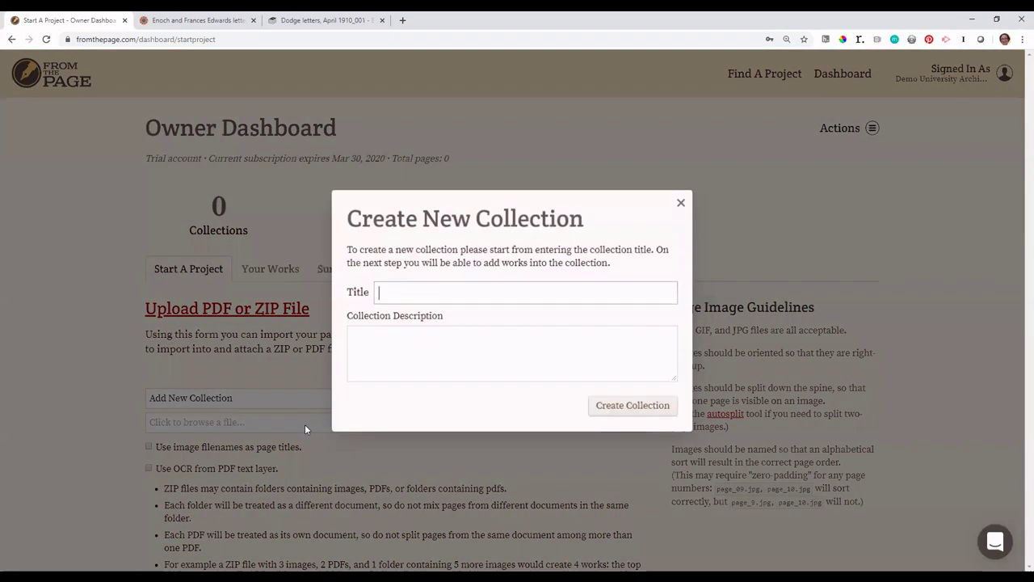
click(469, 290)
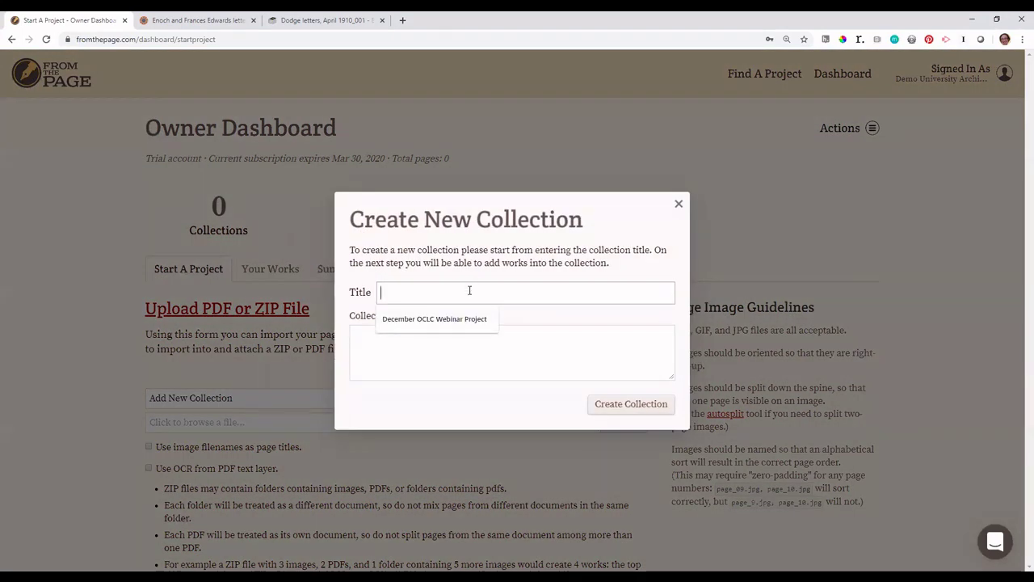
text(G)
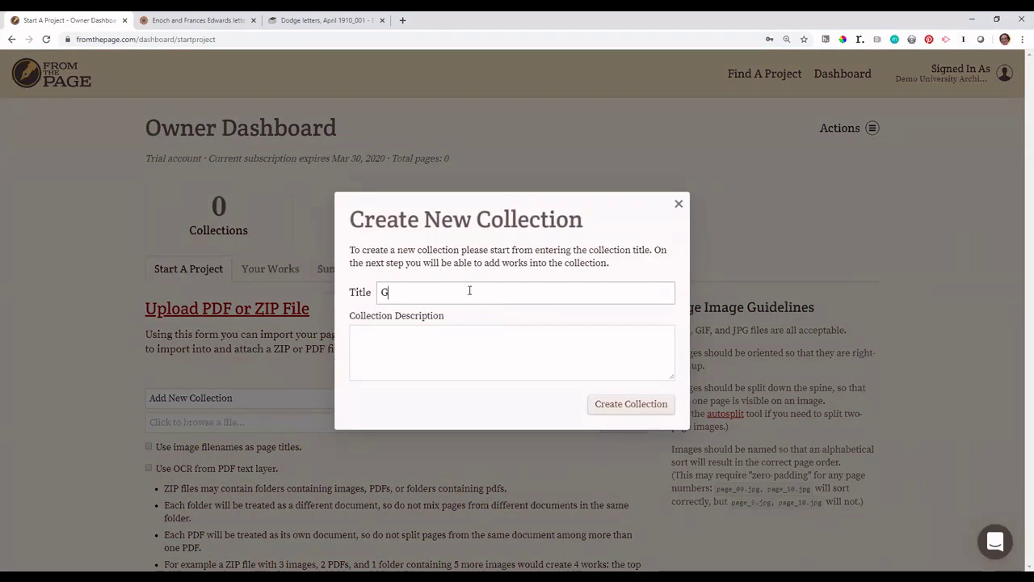
text(etting STarte)
key(BackSpace)
key(BackSpace)
key(BackSpace)
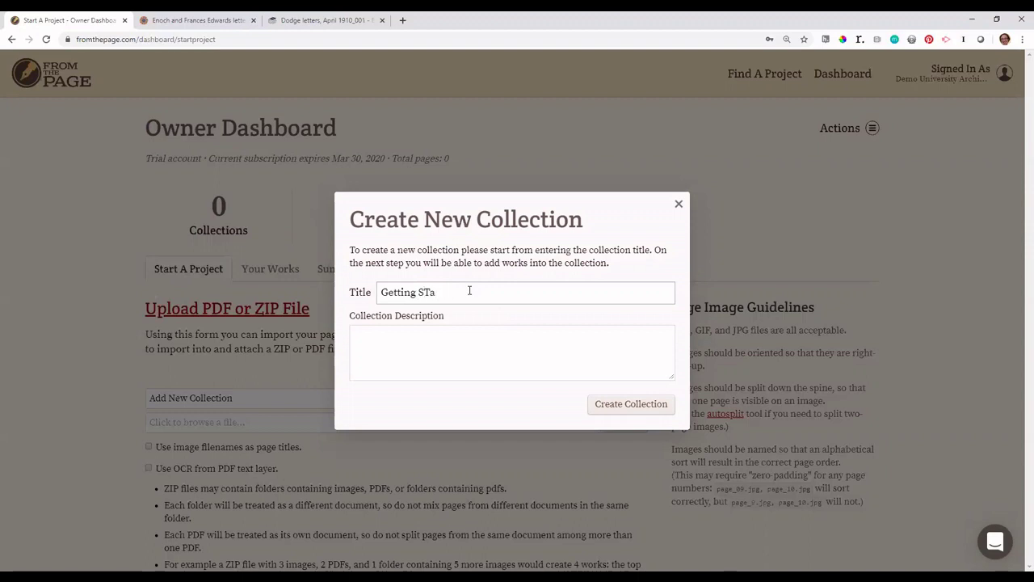
text(tarted Demo)
click(469, 342)
text(Demo Project)
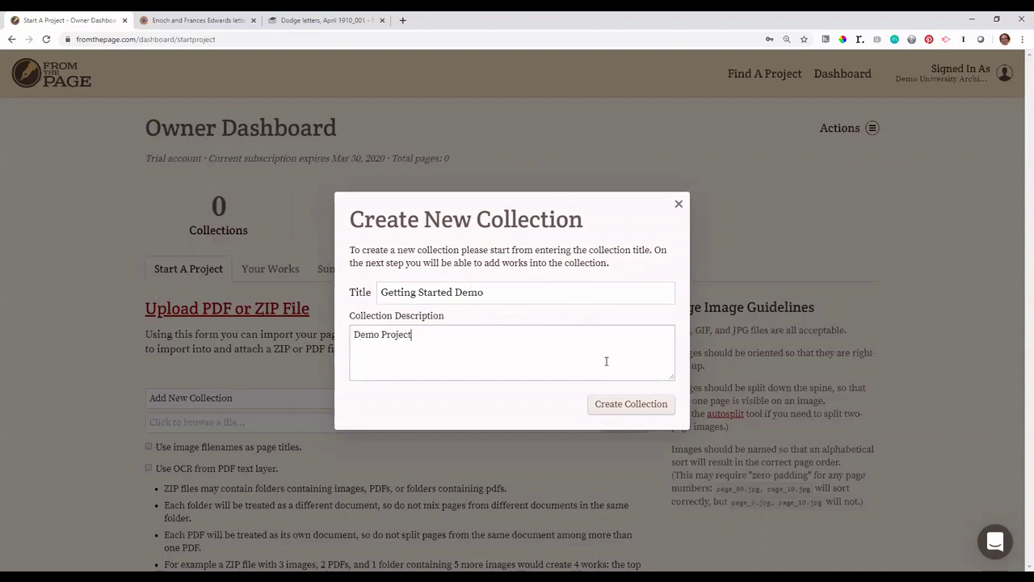
click(616, 408)
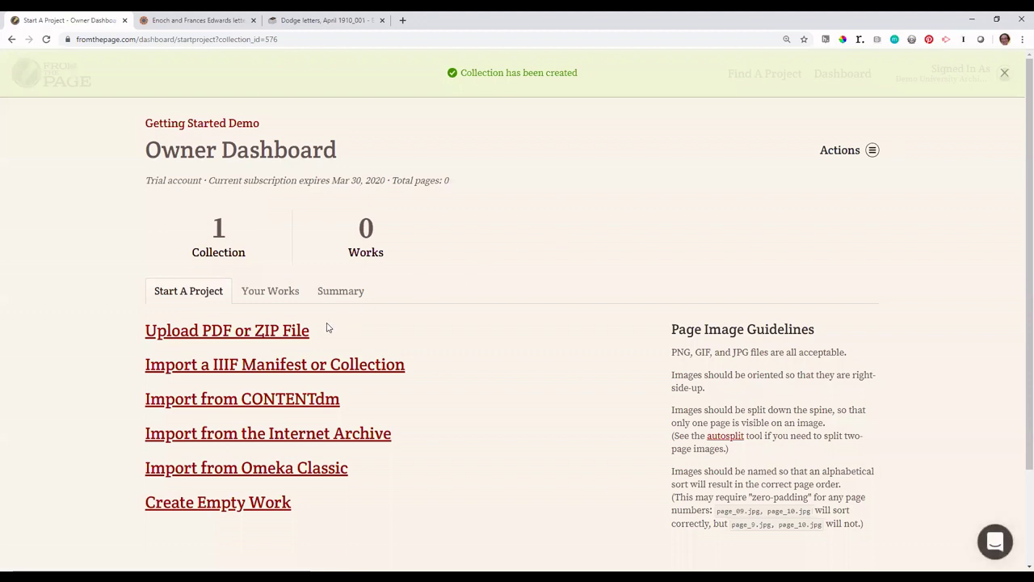
Step: Upload waac_letters.zip into the collection, using image filenames as page titles
click(279, 332)
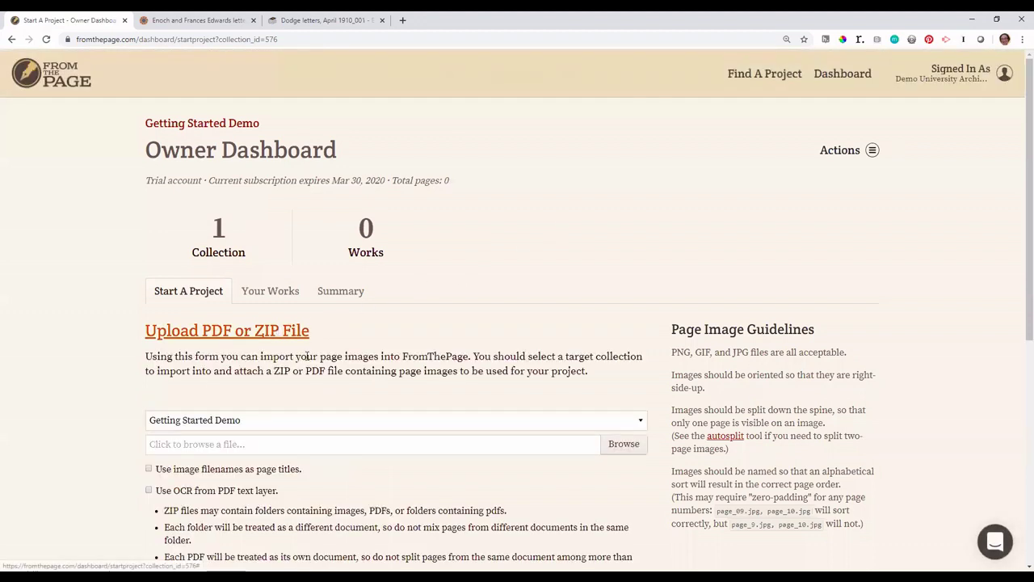
click(265, 445)
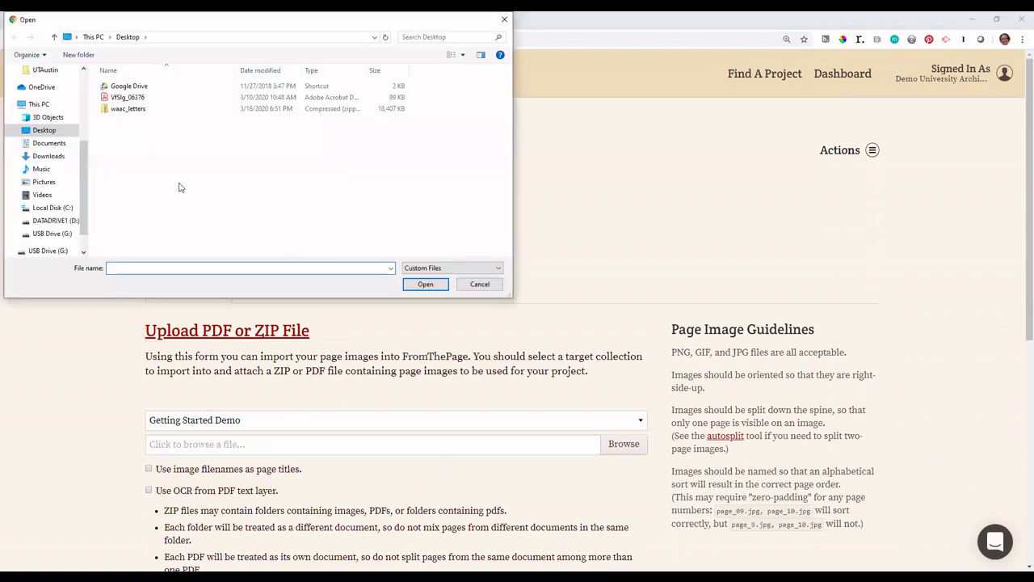
click(135, 111)
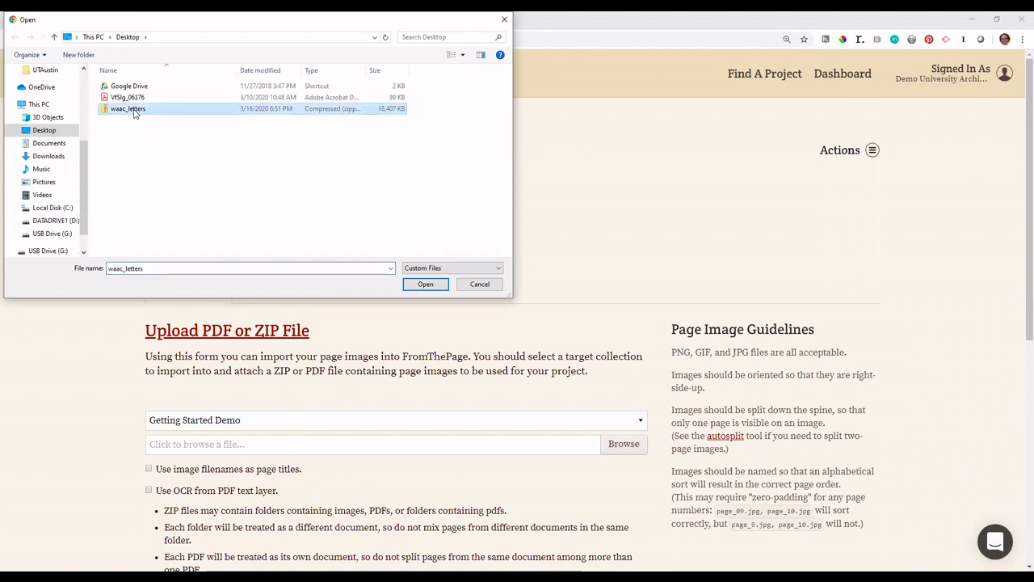
click(422, 286)
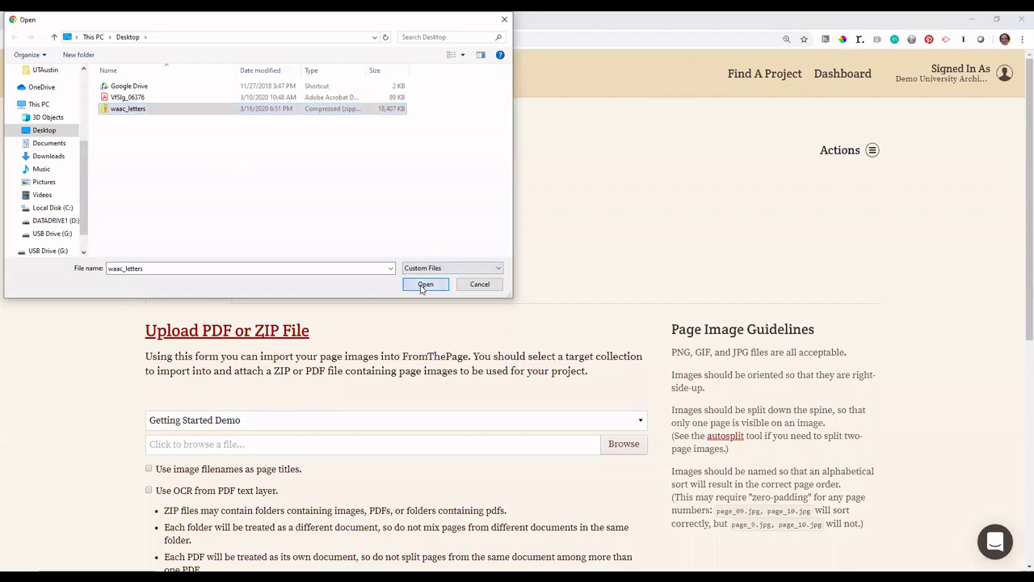
scroll(327, 484, down, 2)
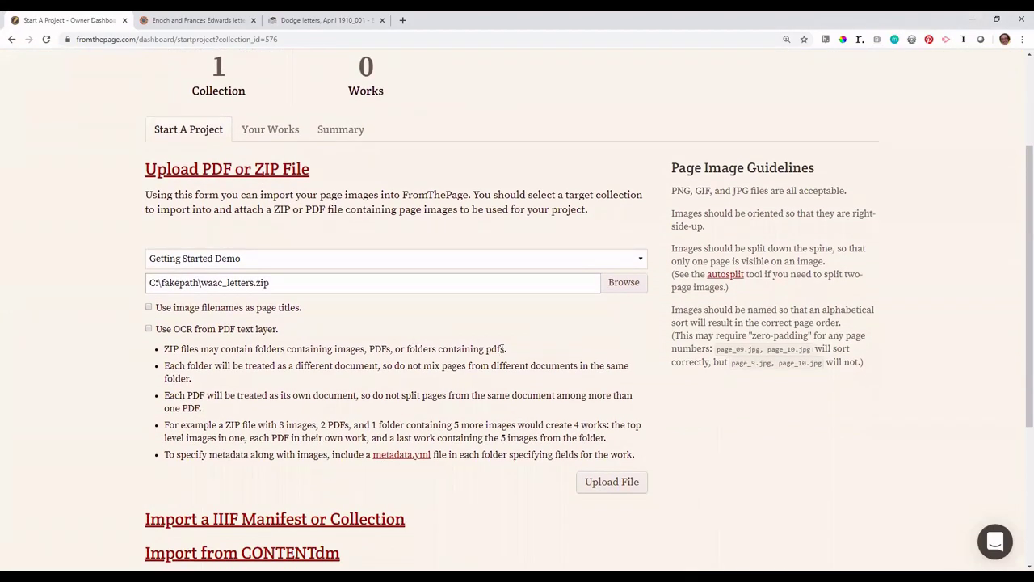
click(283, 310)
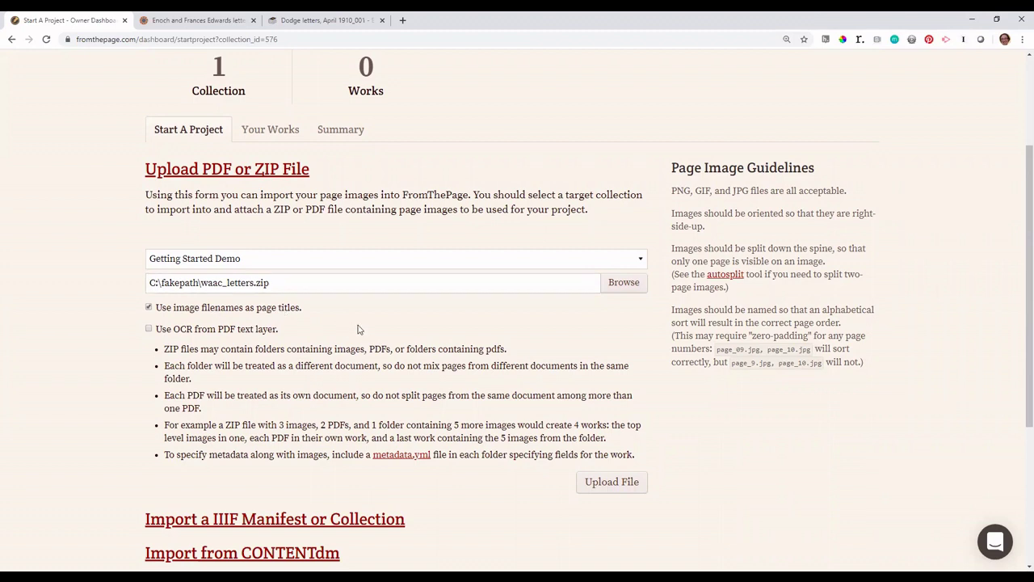
click(621, 483)
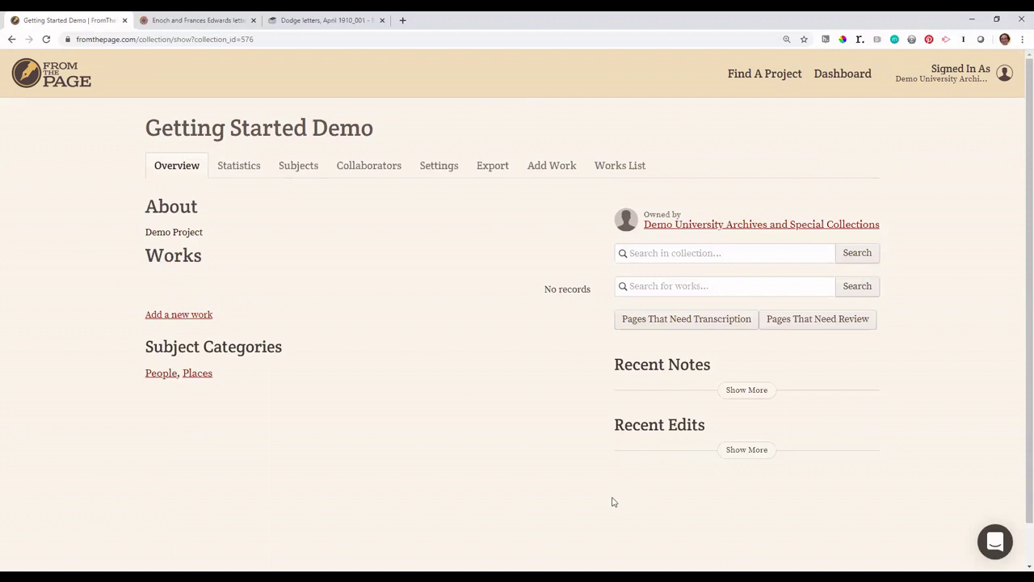
Step: Reload the collection, check page IMG_8356 of 2-15-1943 WAAC, then return to Getting Started Demo
key(F5)
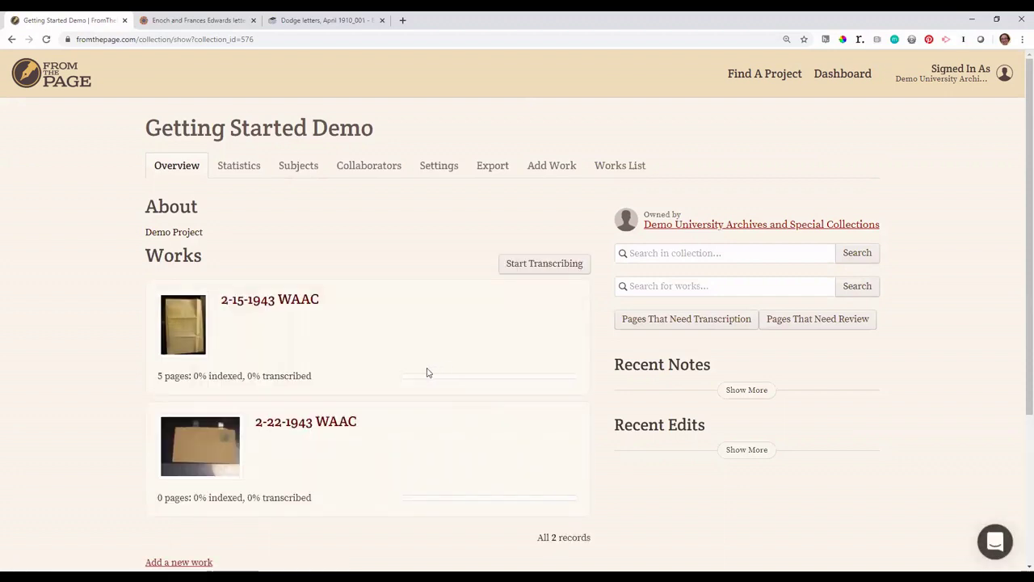
click(287, 303)
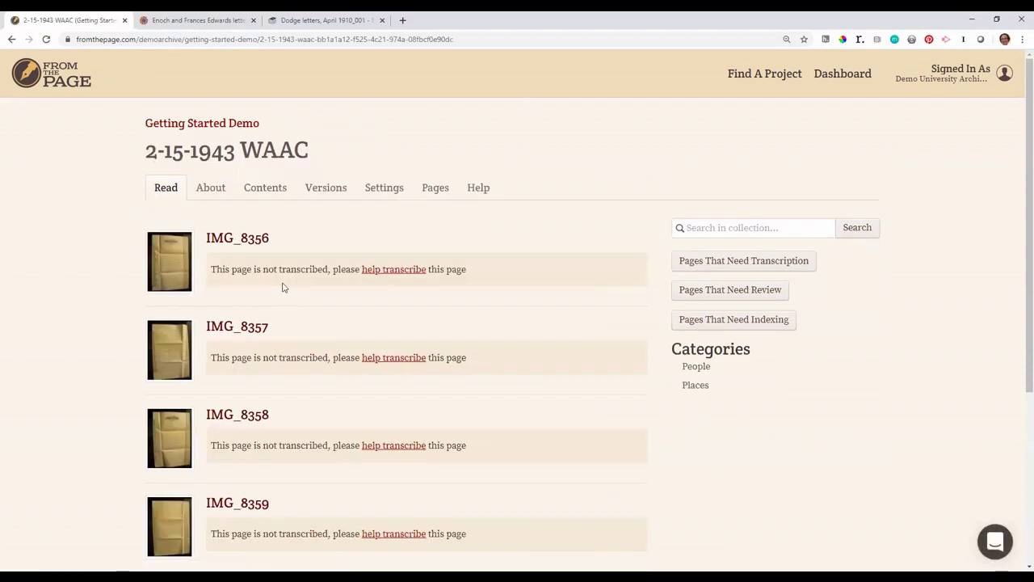
click(174, 275)
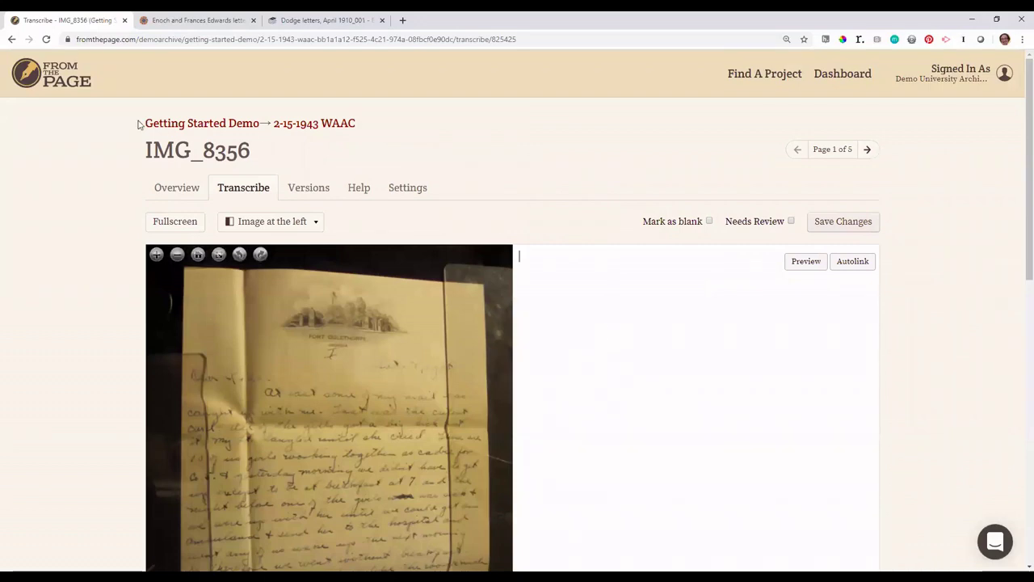
click(202, 124)
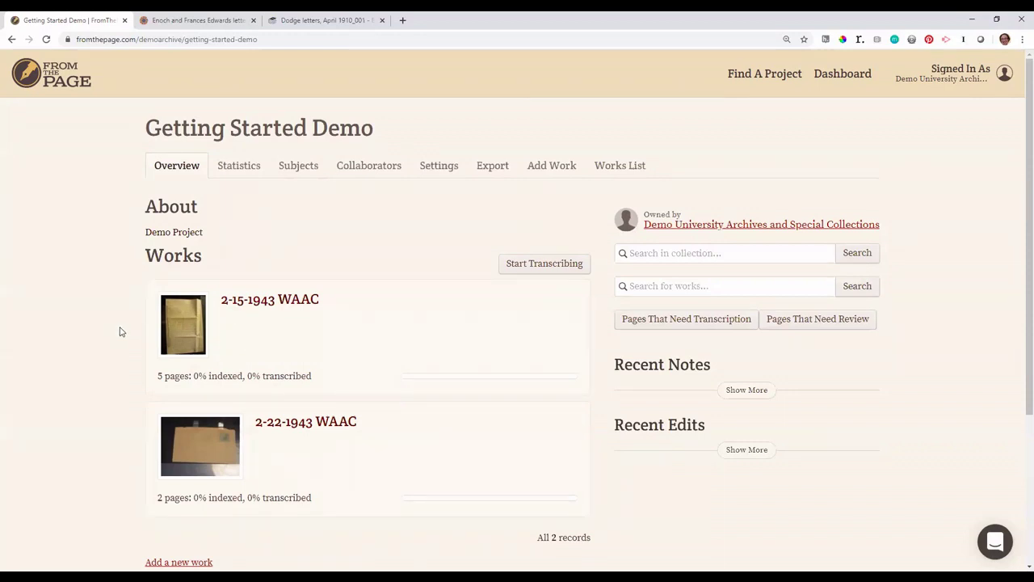
Step: Upload VfSlg_06376.pdf as a new work, using its OCR text layer as page text
click(558, 168)
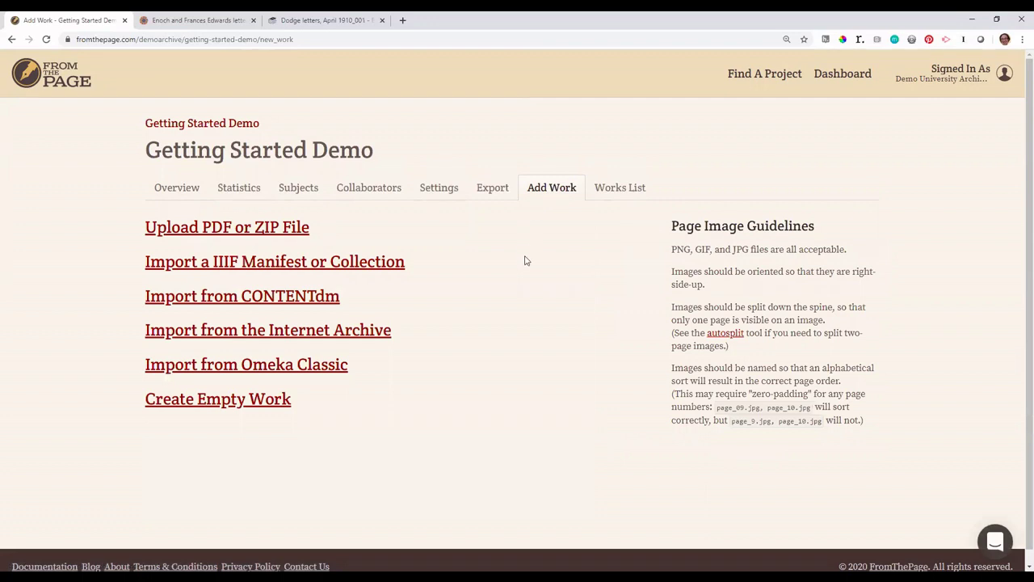
click(303, 226)
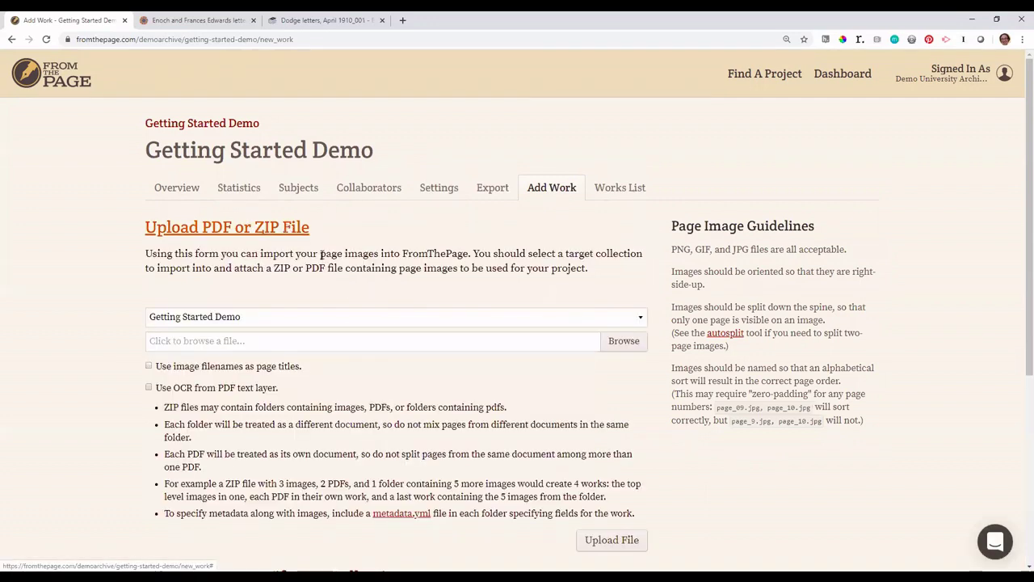
click(621, 343)
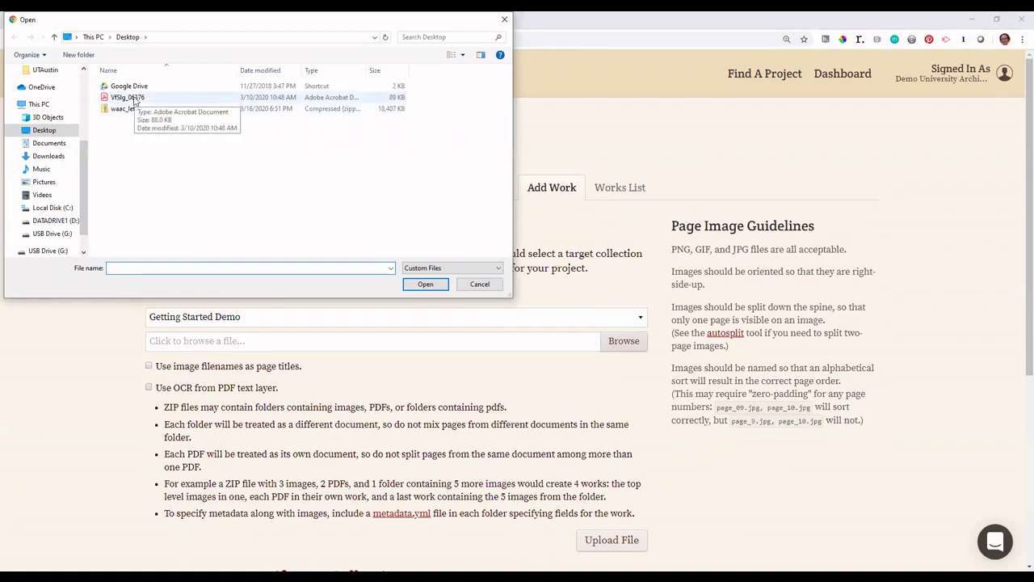
click(128, 97)
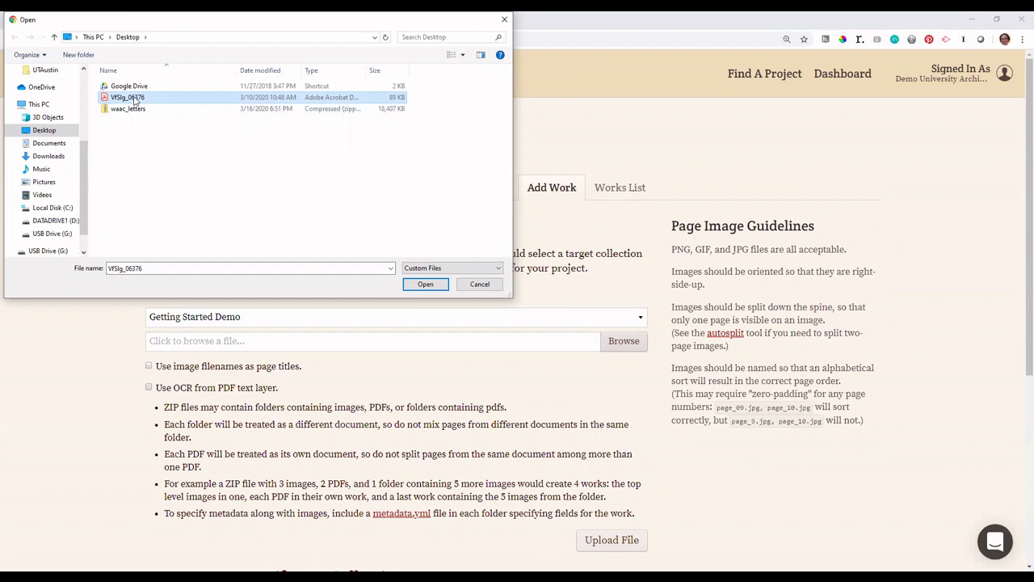
click(429, 288)
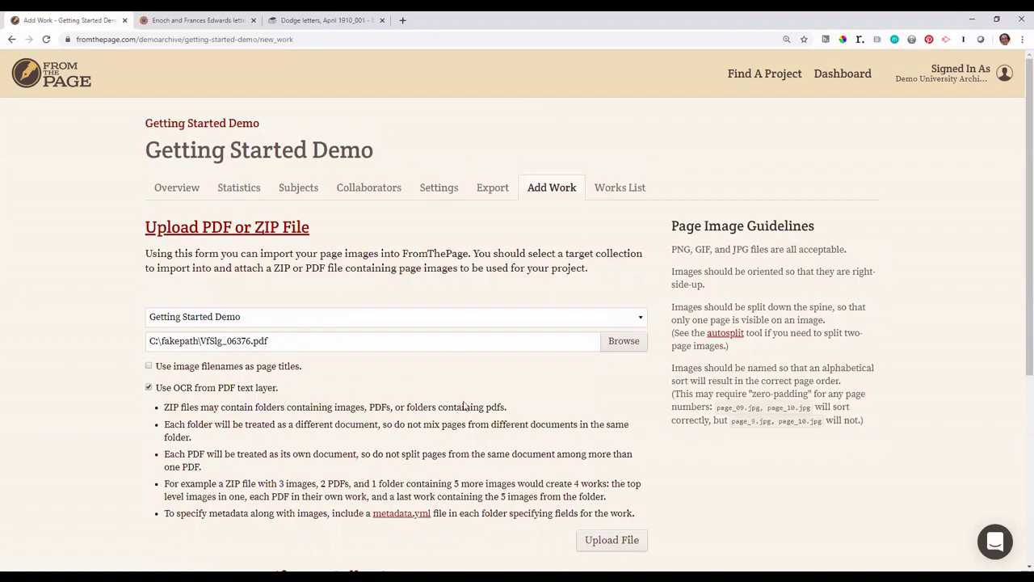
click(596, 540)
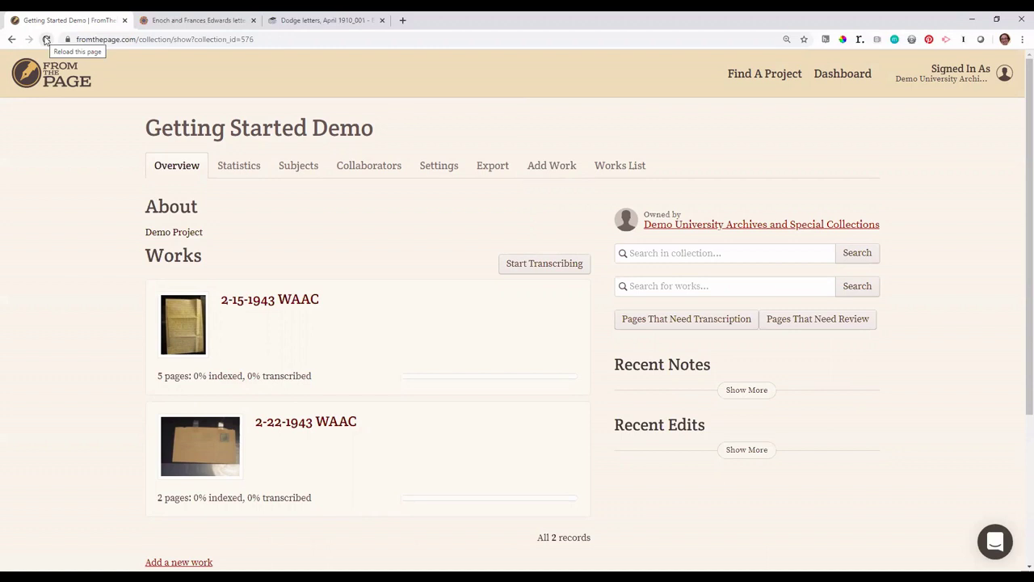
Step: Reload, check the German OCR text on VfSlg_06376 page 1, then return to the collection
click(47, 39)
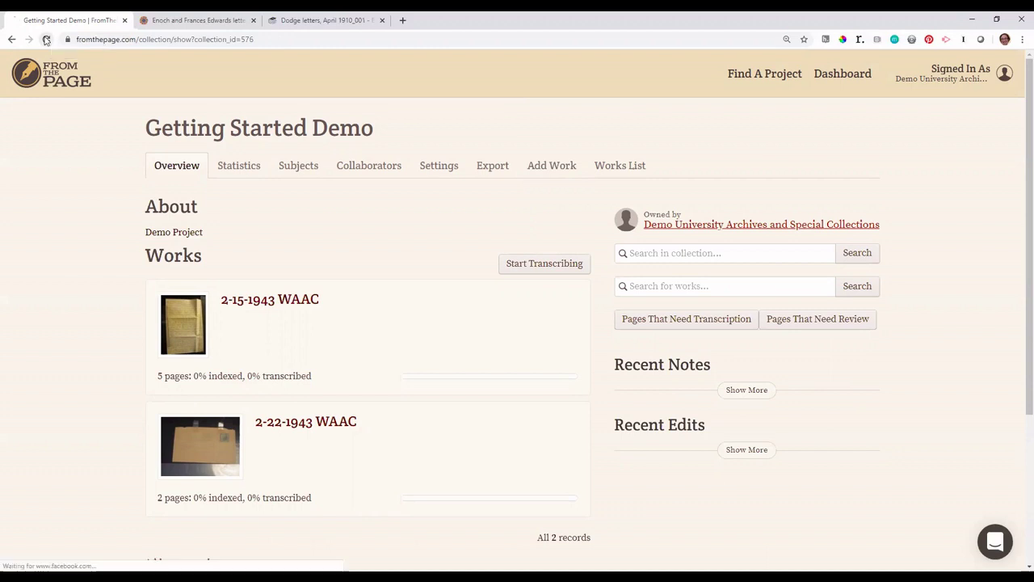
scroll(96, 198, down, 2)
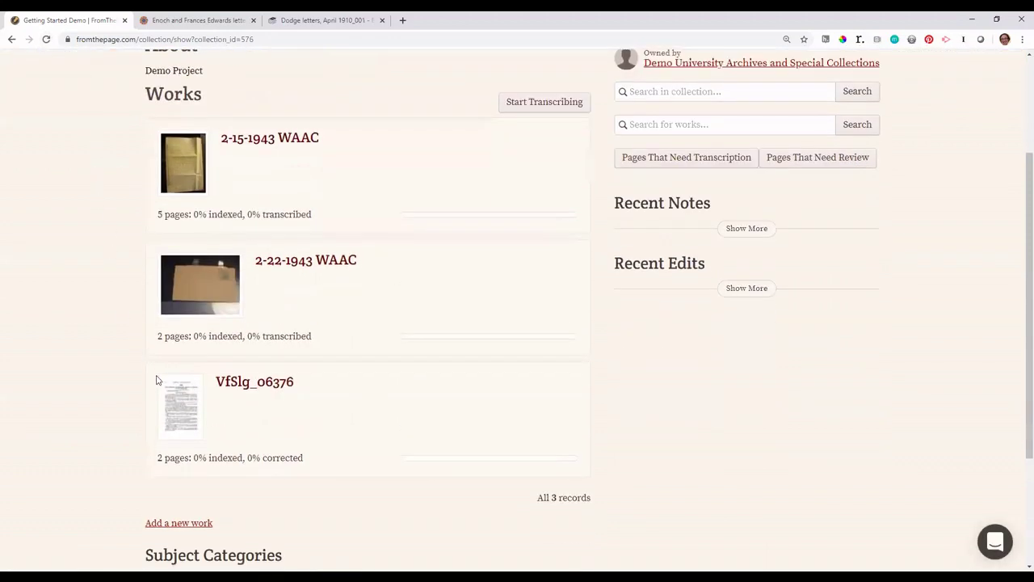
click(240, 383)
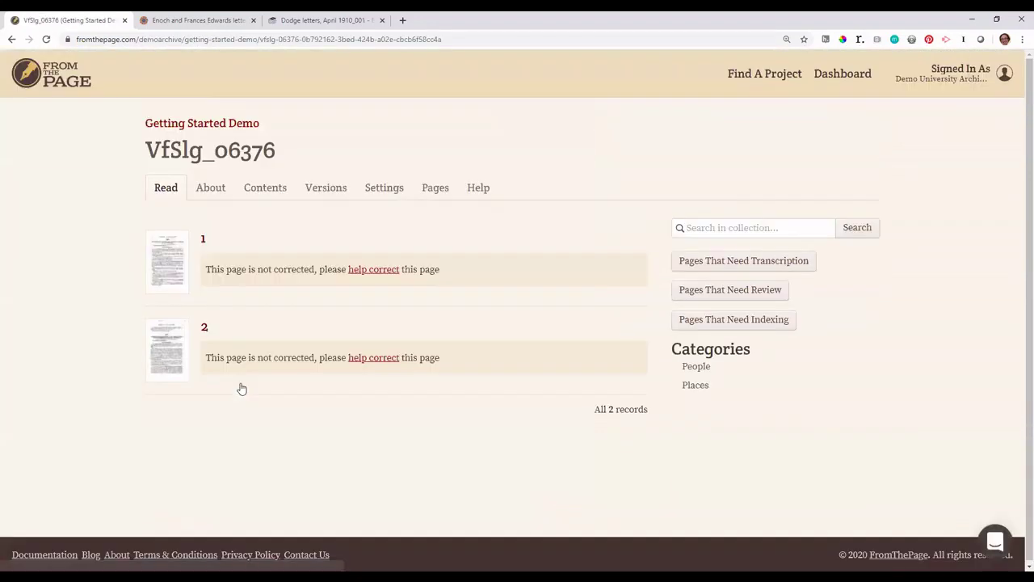
click(160, 278)
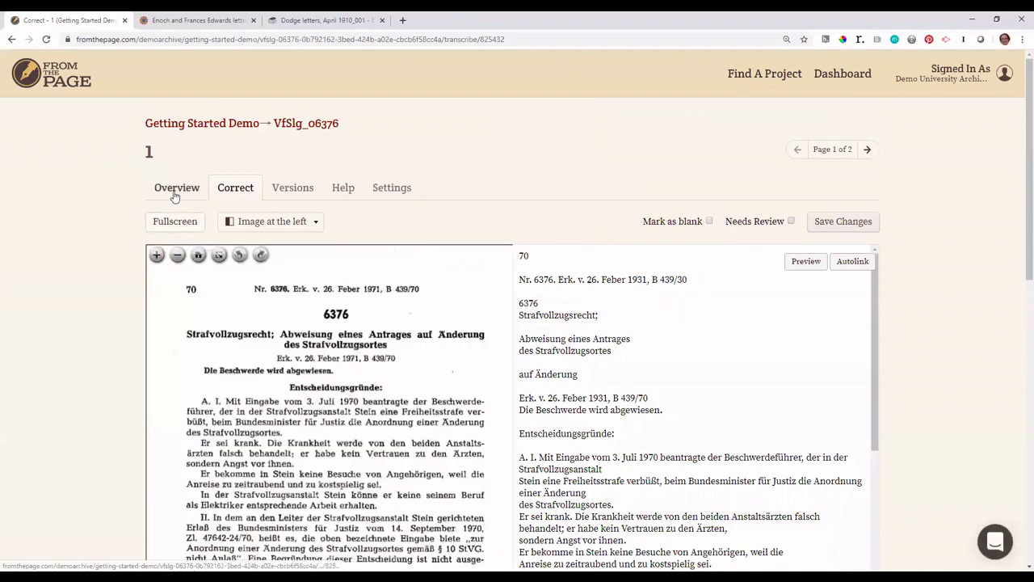
scroll(594, 437, down, 2)
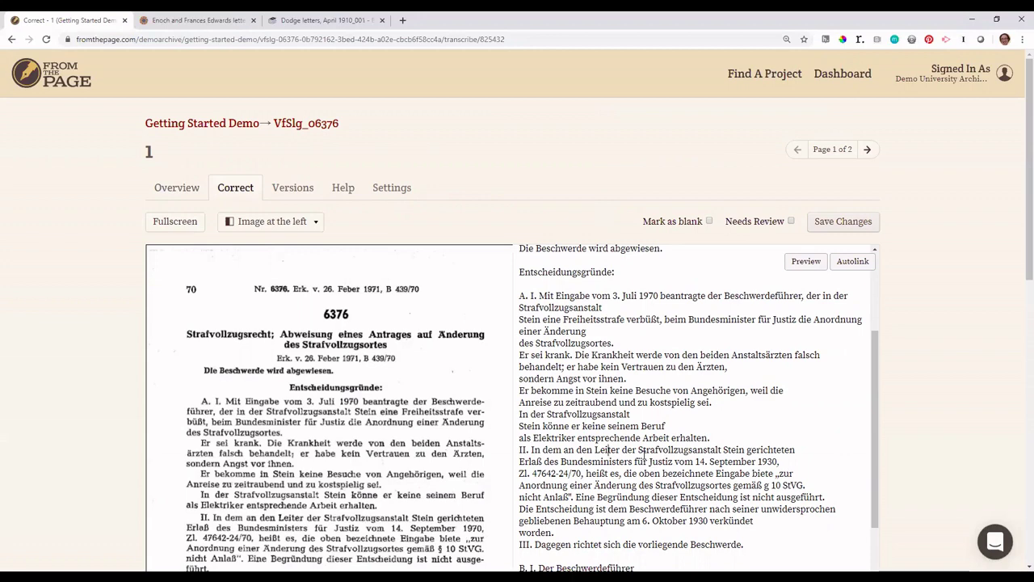
click(234, 126)
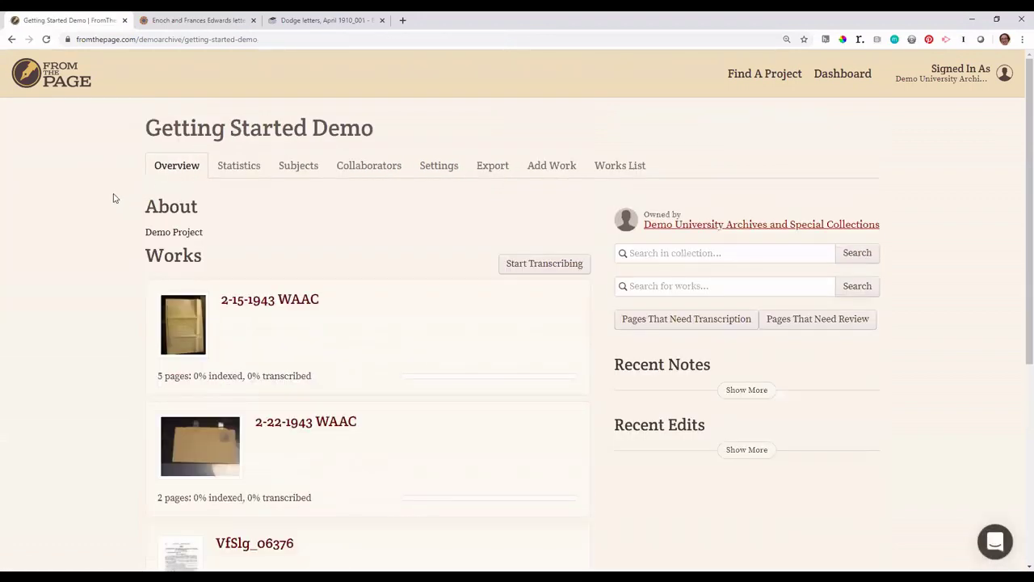
Step: Show the IIIF manifest import field under Add Work, then switch to the Edwards letters tab
click(550, 172)
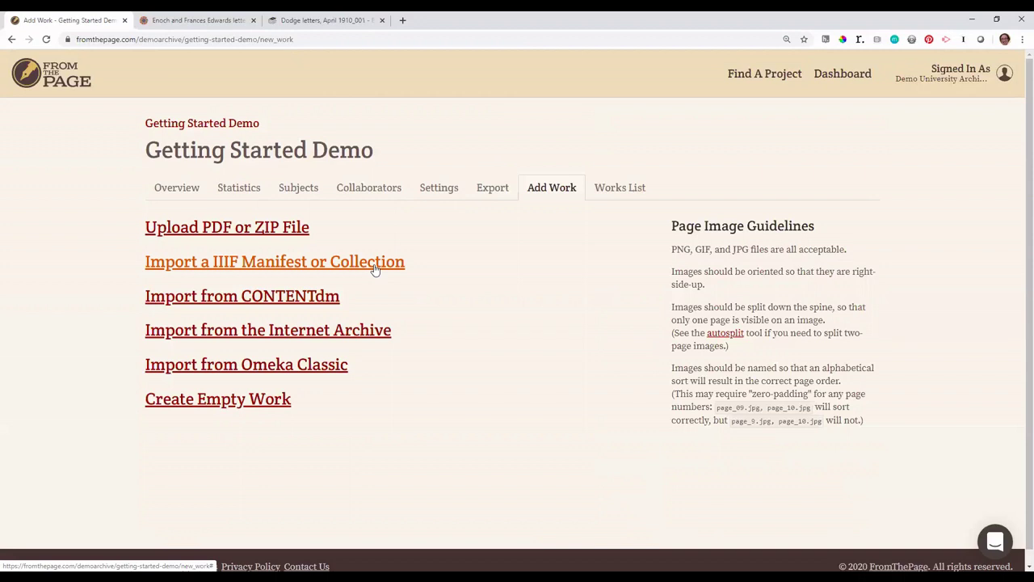
click(375, 270)
click(358, 292)
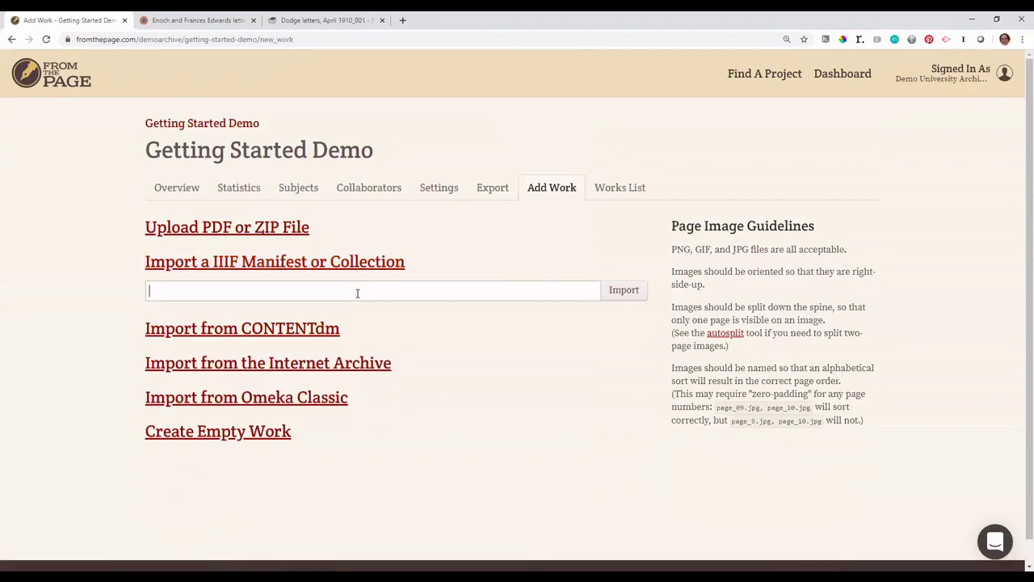
click(187, 21)
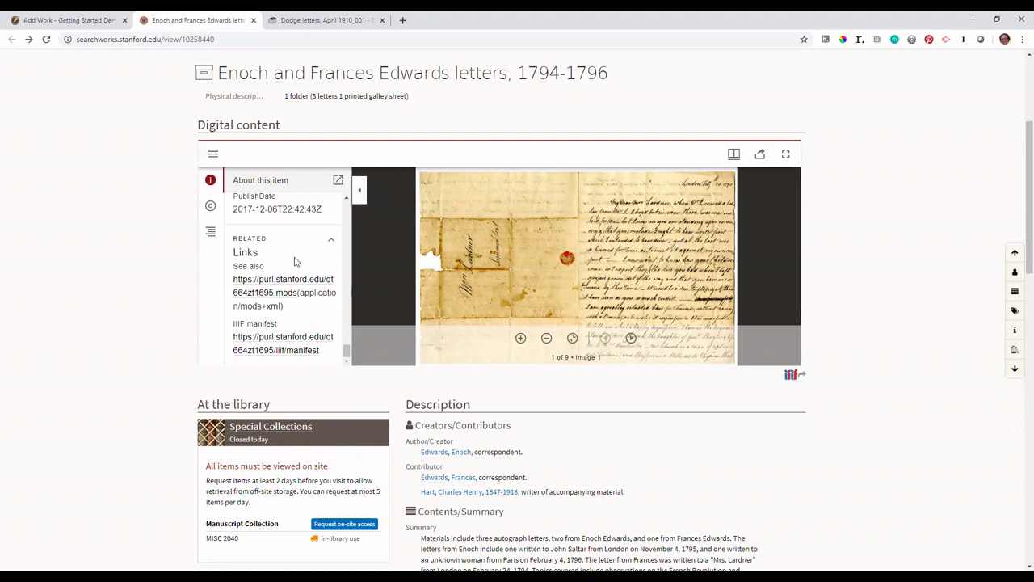
Step: Scroll the Edwards letters page down toward its IIIF manifest link
scroll(299, 257, down, 1)
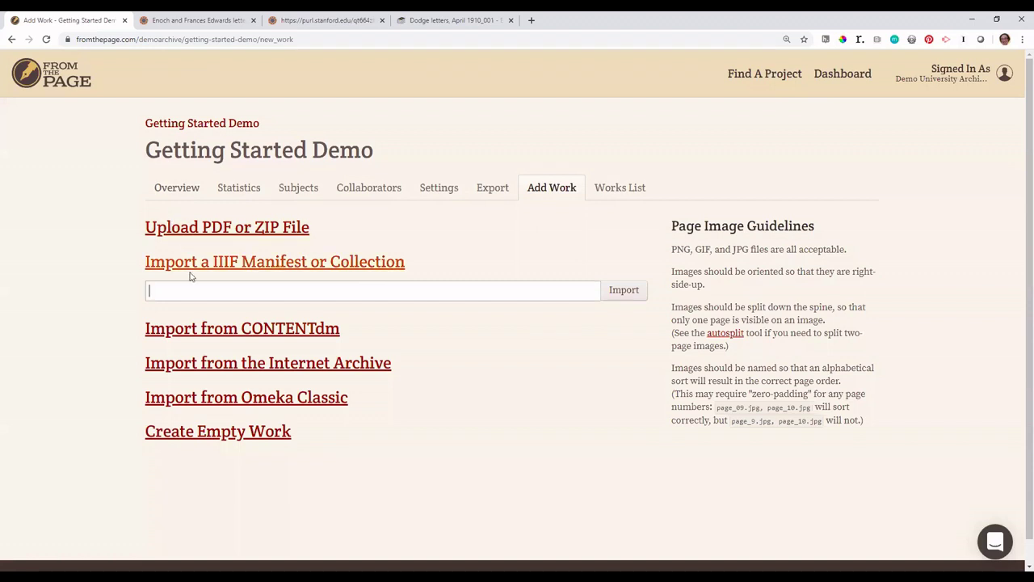
Step: Import the pasted Stanford IIIF manifest for the Enoch and Frances Edwards letters into Getting Started Demo
text(https://purl.stanford.edu/qt664zt1695/iiif/manifest)
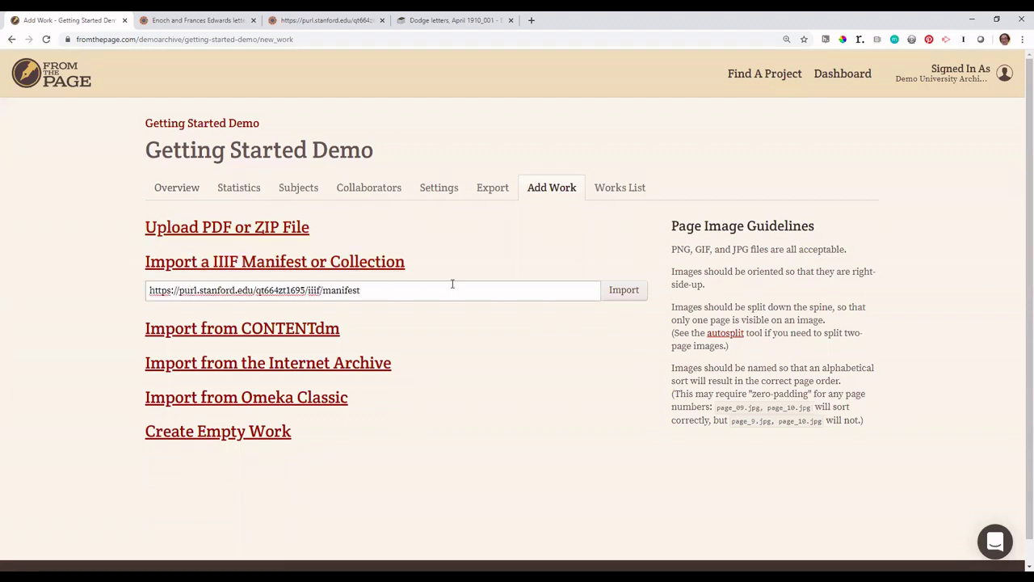
click(618, 291)
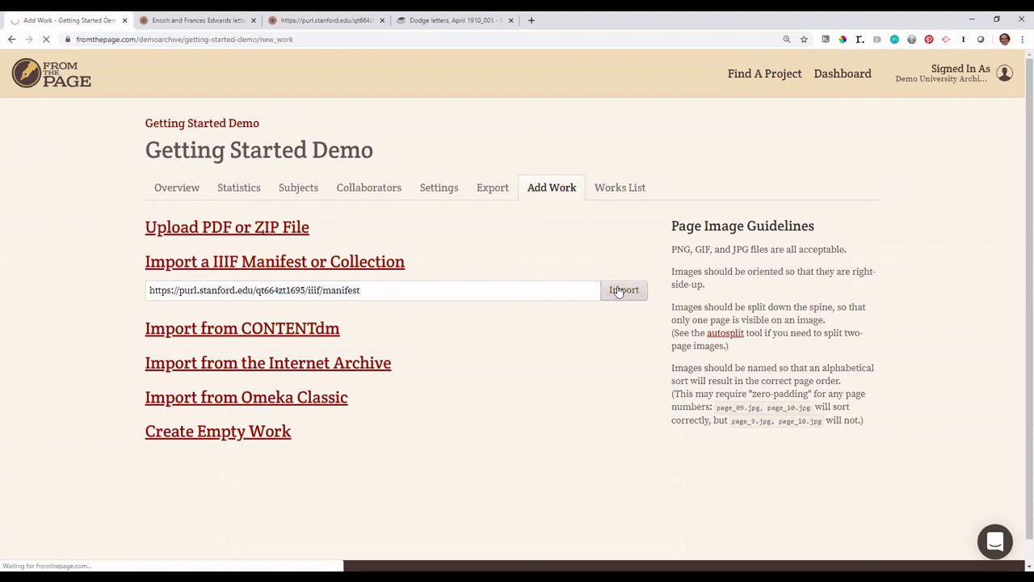
scroll(618, 291, down, 3)
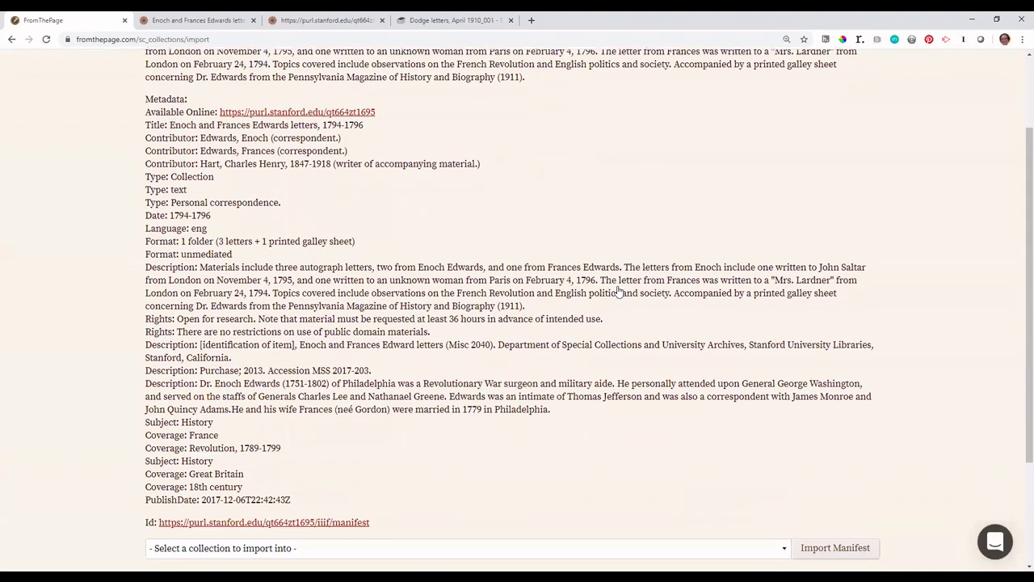
scroll(618, 291, up, 1)
scroll(473, 278, down, 3)
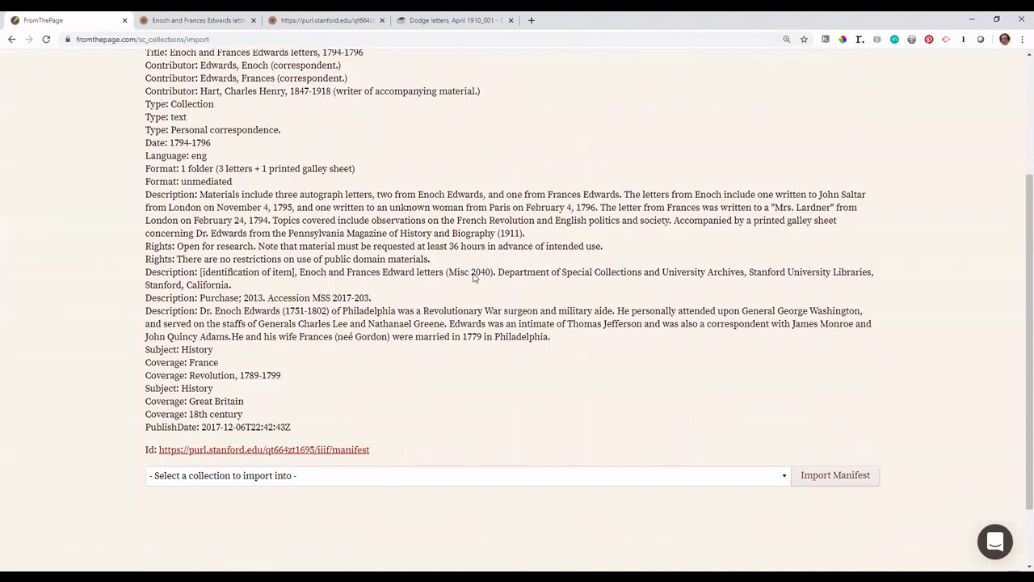
click(488, 441)
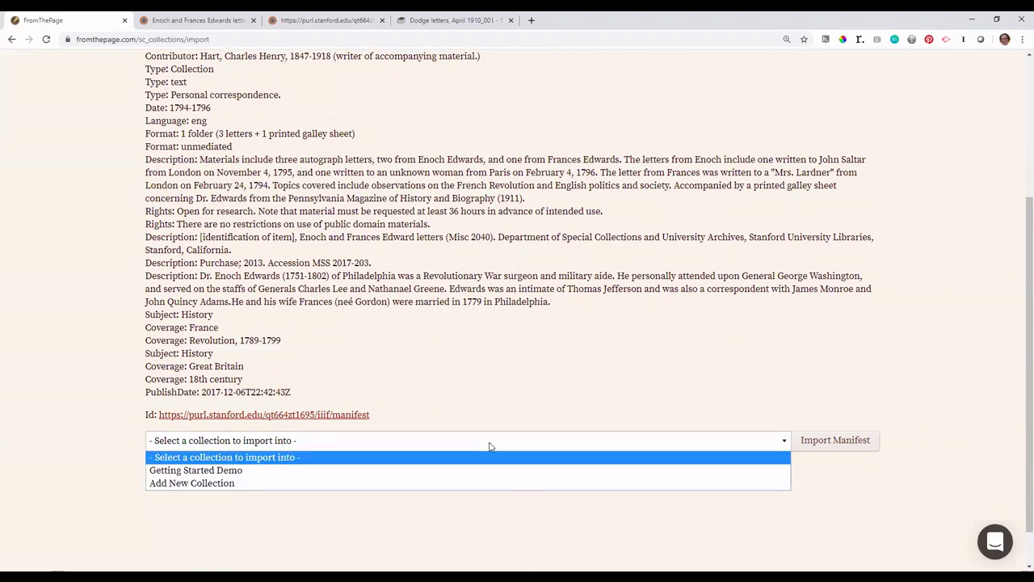
click(446, 470)
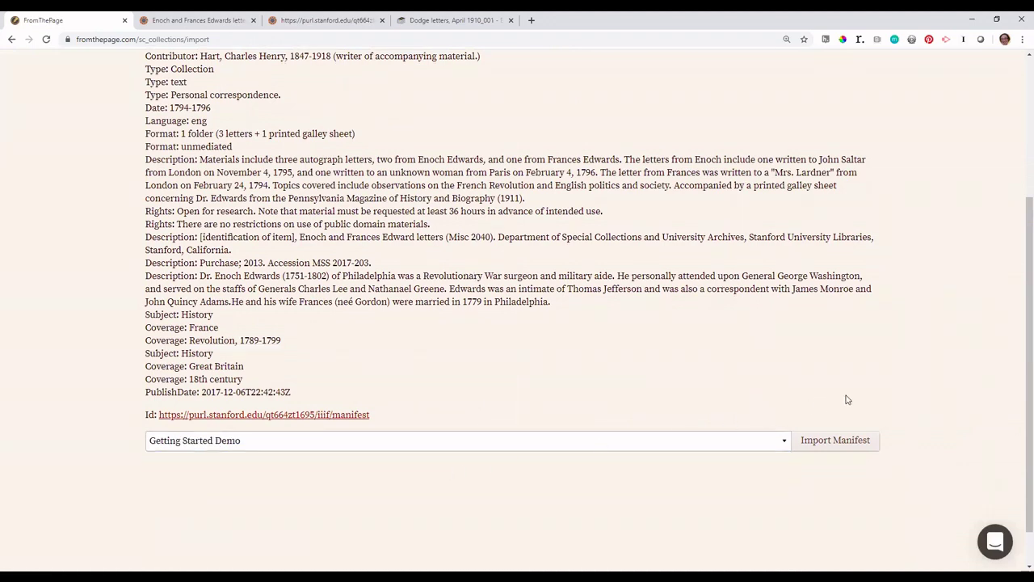
click(819, 442)
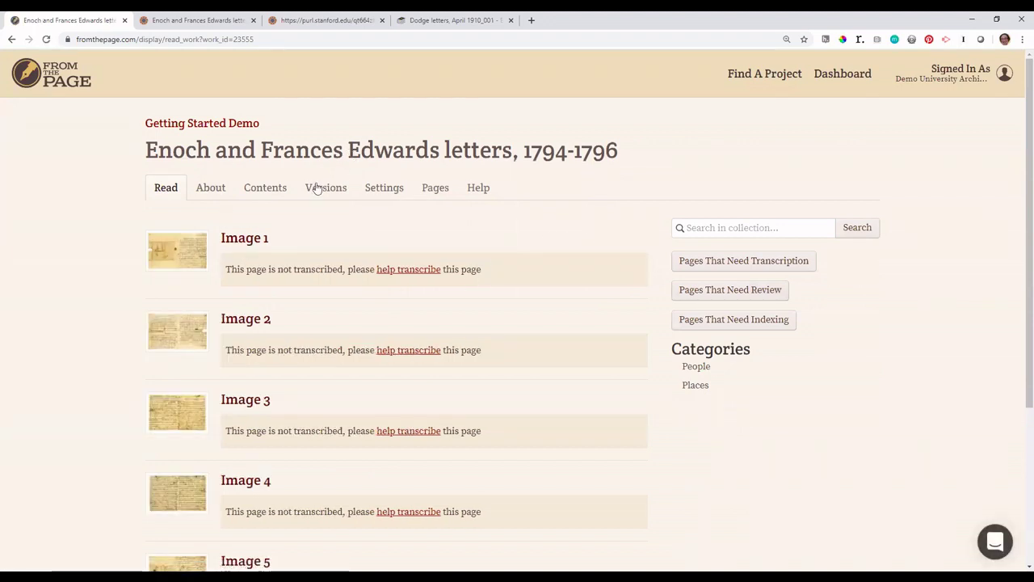
Step: Open Image 2 of the Edwards letters and zoom in three levels on the handwriting
click(237, 324)
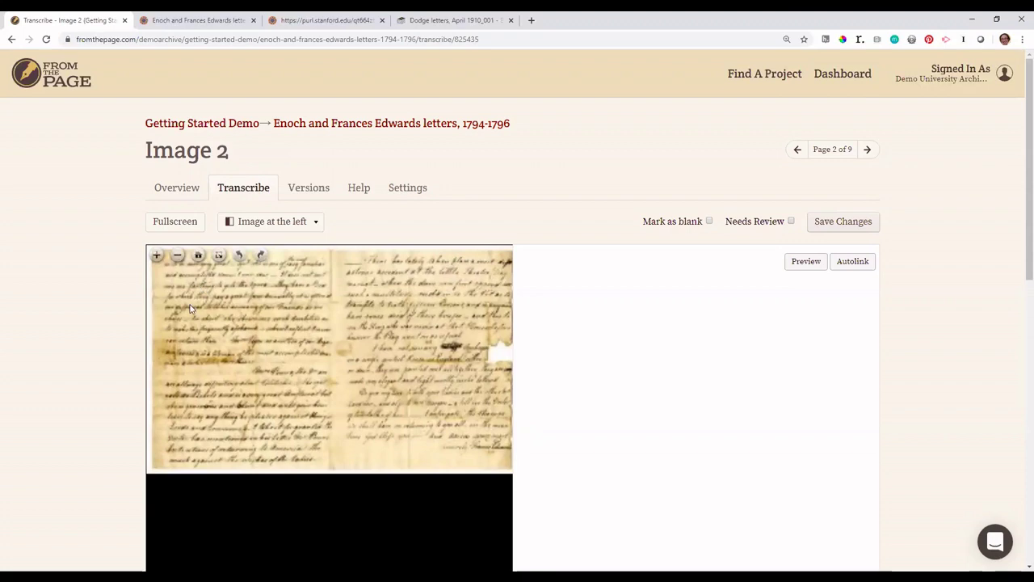
click(156, 256)
click(156, 256)
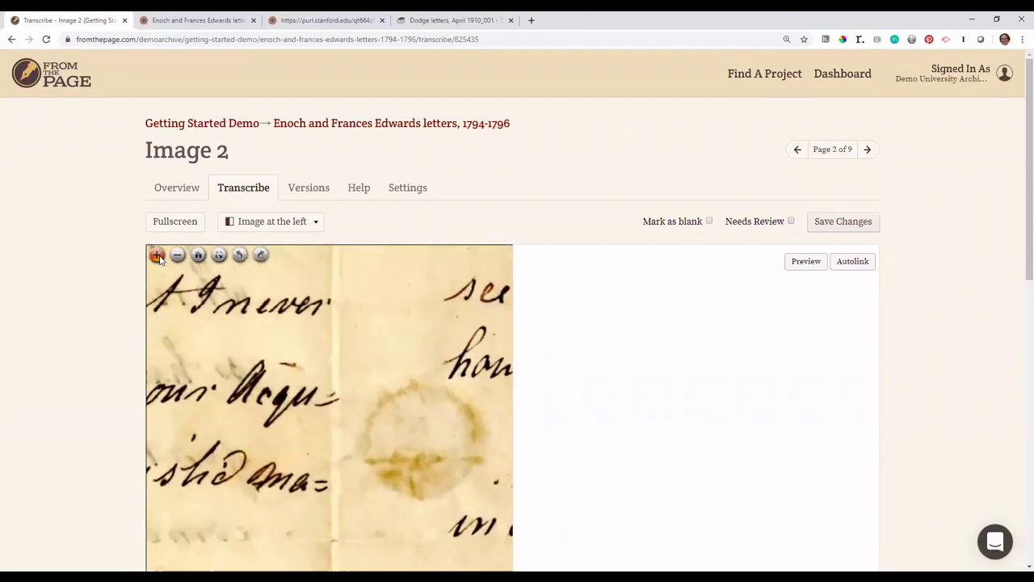
drag(186, 316, 421, 396)
scroll(328, 369, down, 1)
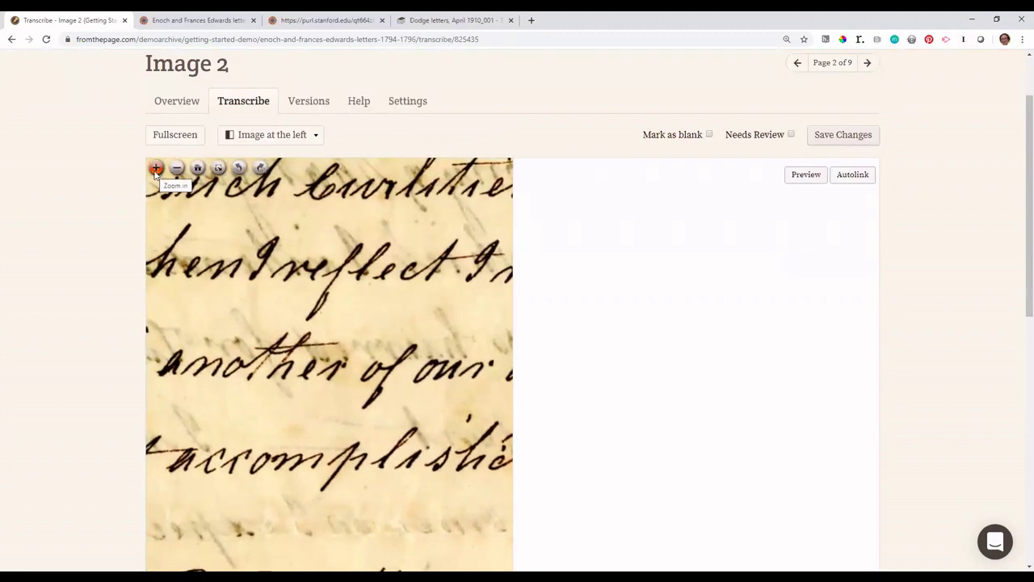
click(154, 169)
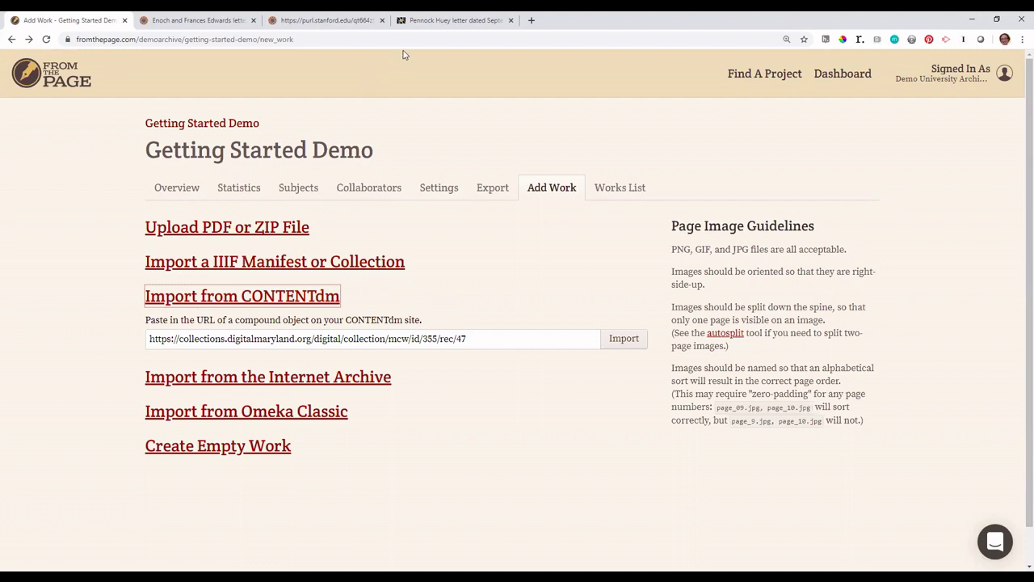
Step: Copy the Digital Maryland address of the September 13, 1864 Pennock Huey letter
click(434, 23)
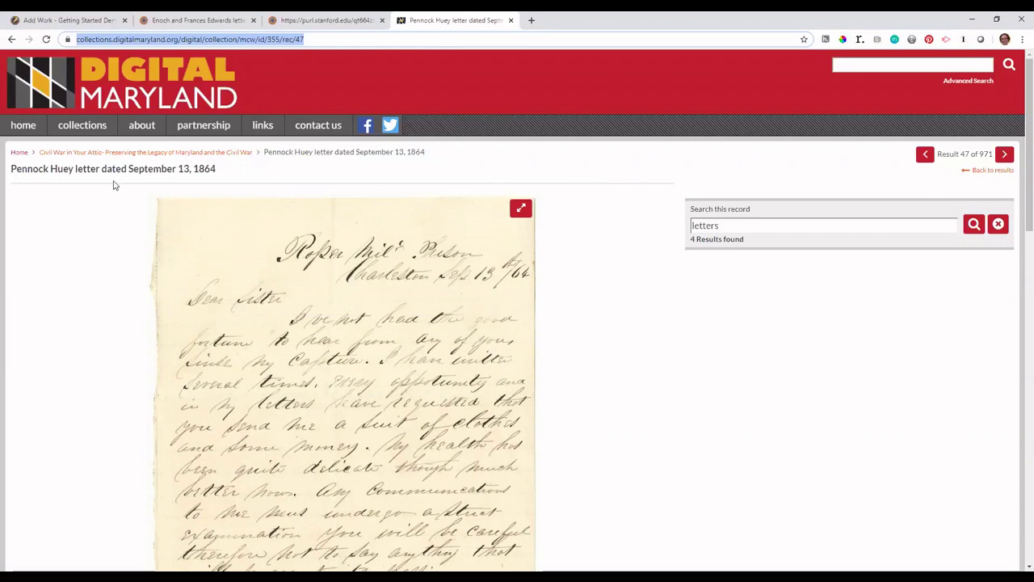
click(362, 38)
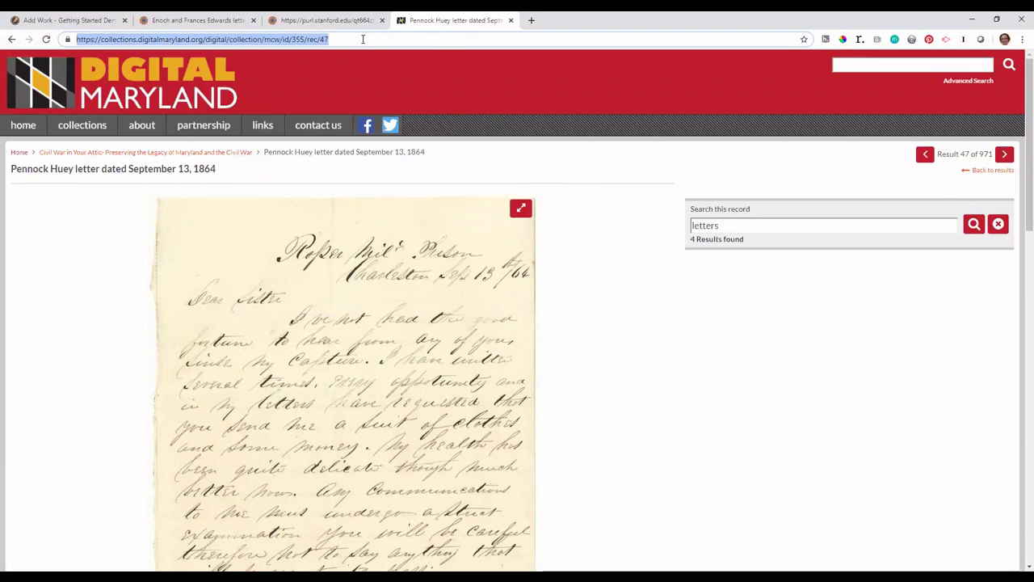
click(73, 20)
Step: Import the Digital Maryland Pennock Huey letter from CONTENTdm into Getting Started Demo
triple_click(386, 338)
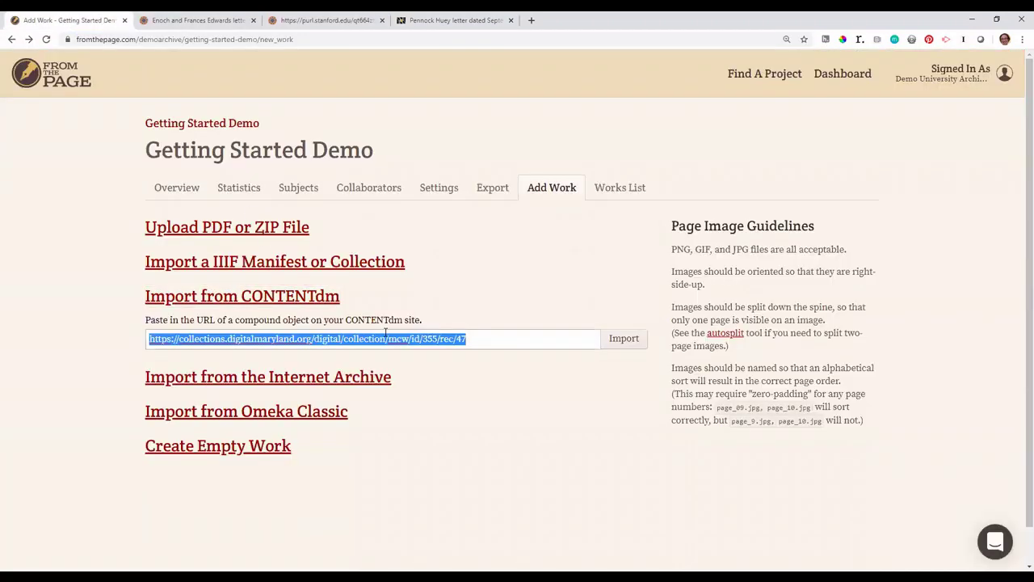
click(386, 333)
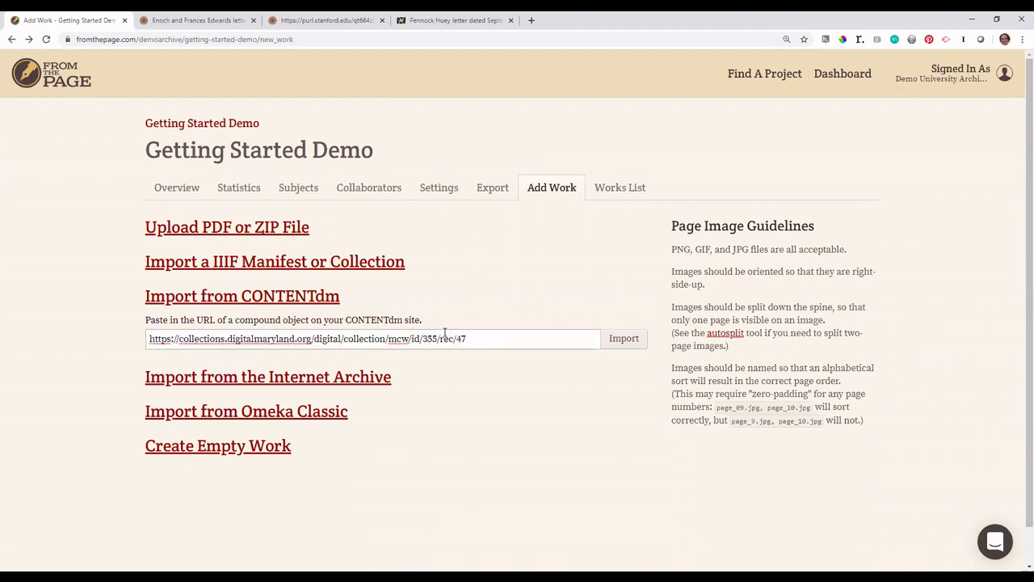
click(624, 342)
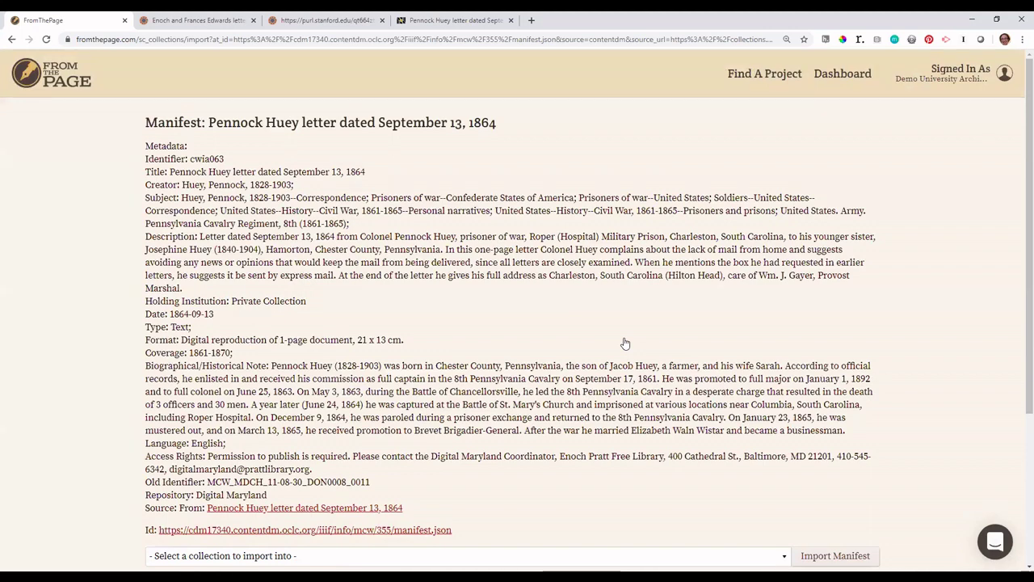
scroll(624, 343, down, 2)
scroll(625, 344, down, 2)
click(612, 343)
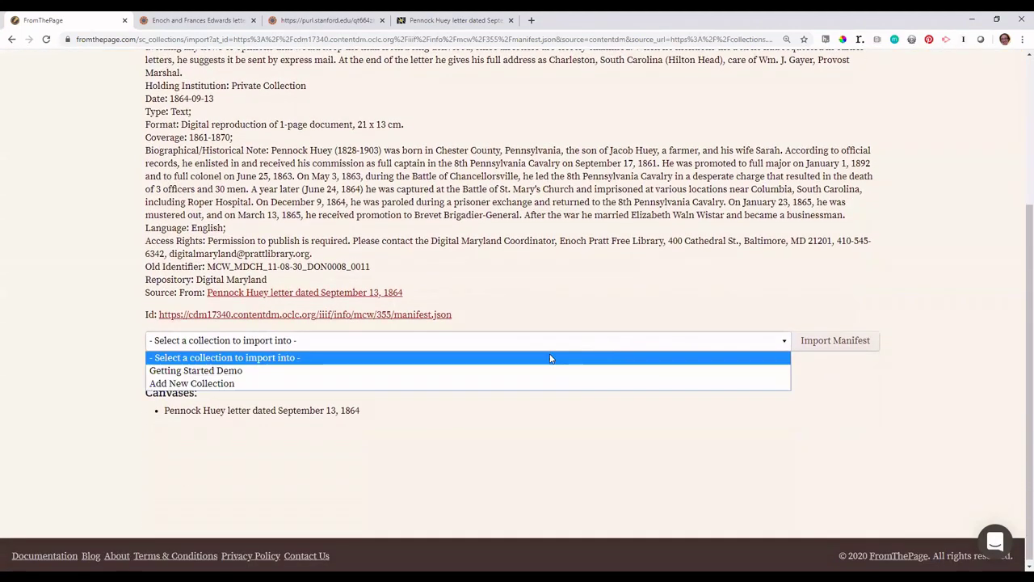
click(532, 371)
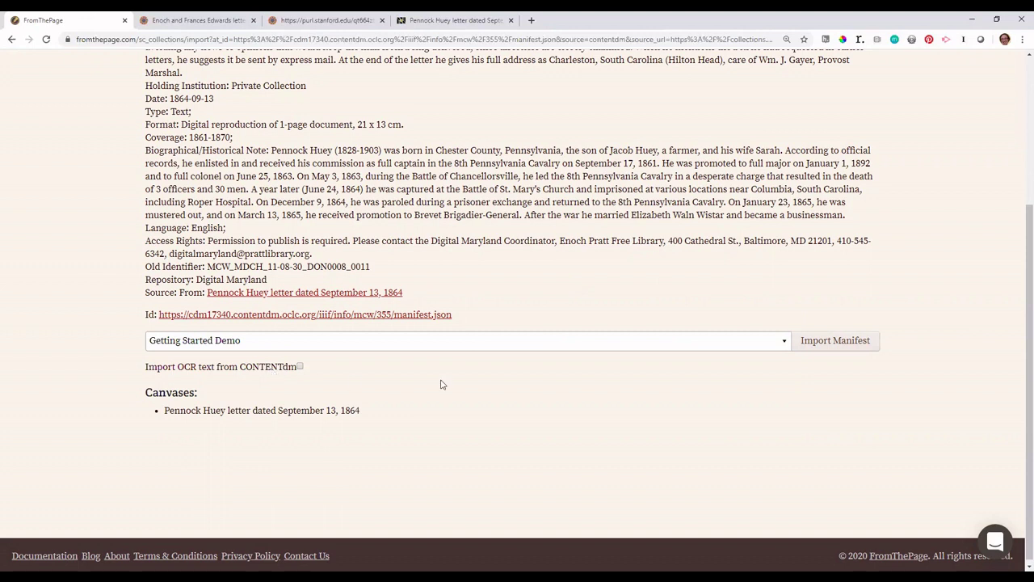
click(835, 341)
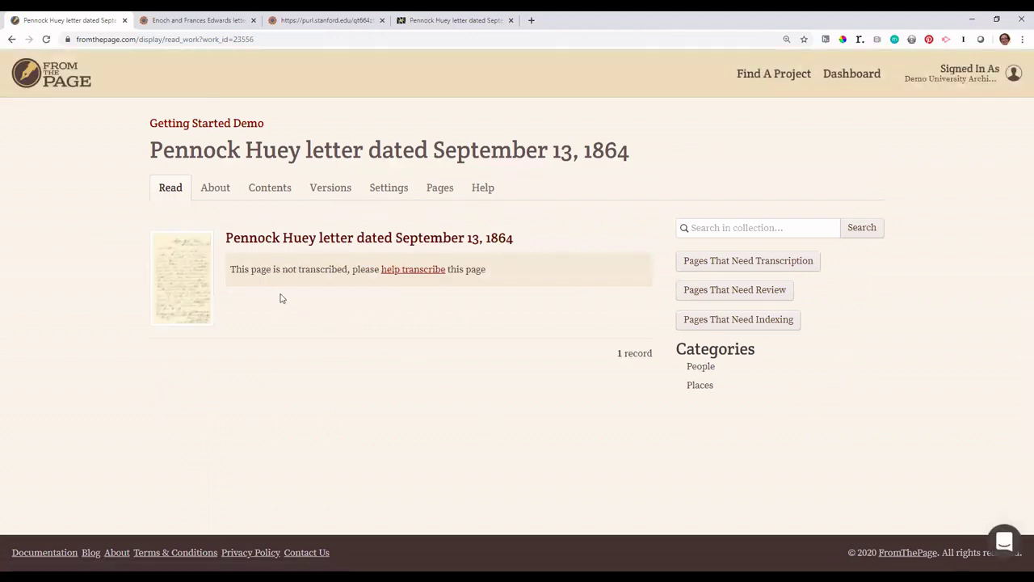
Step: Open the Pennock Huey letter's single page in the Transcribe view
click(250, 240)
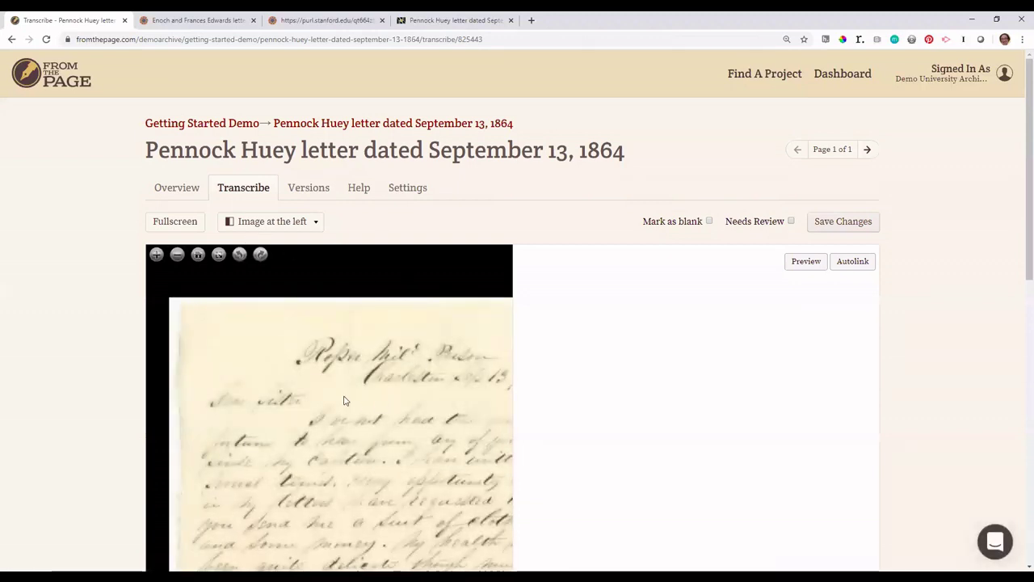
scroll(70, 411, down, 2)
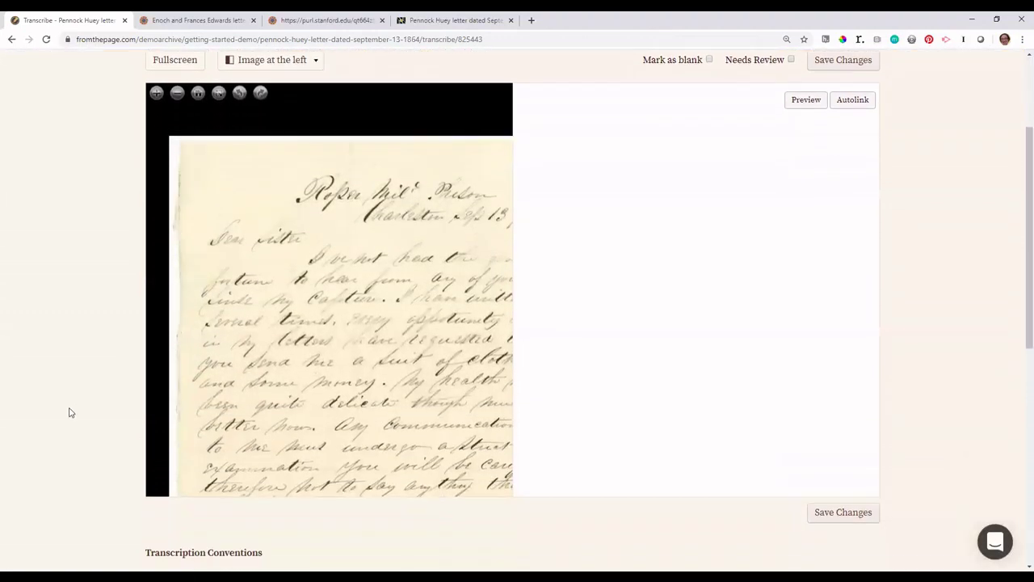
scroll(80, 419, up, 2)
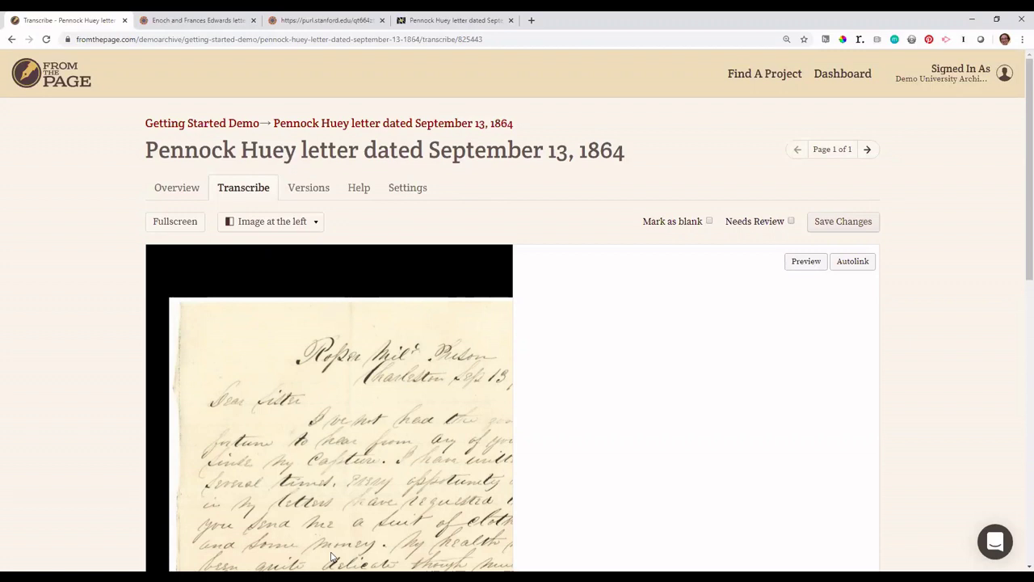
mouse_move(331, 555)
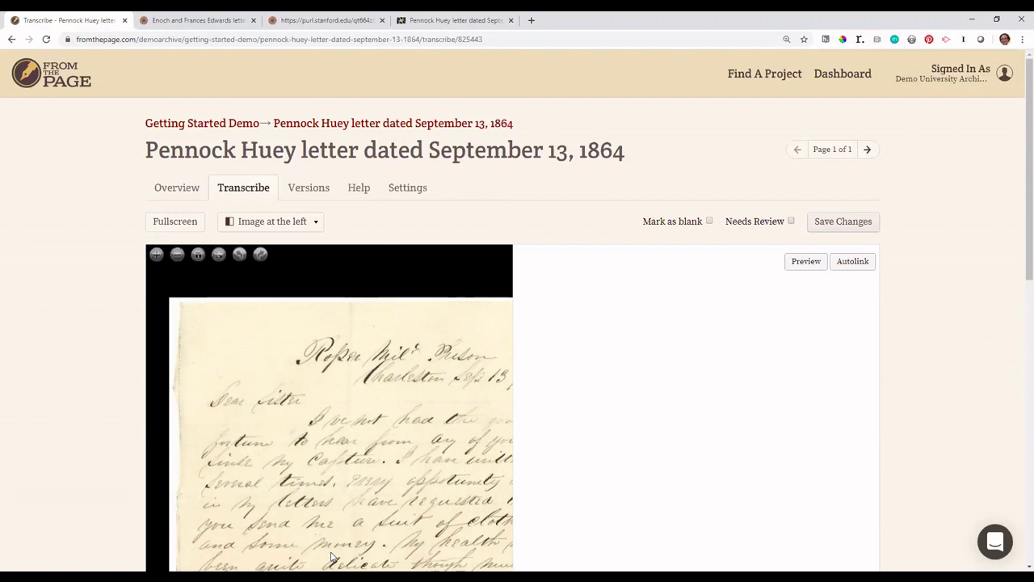